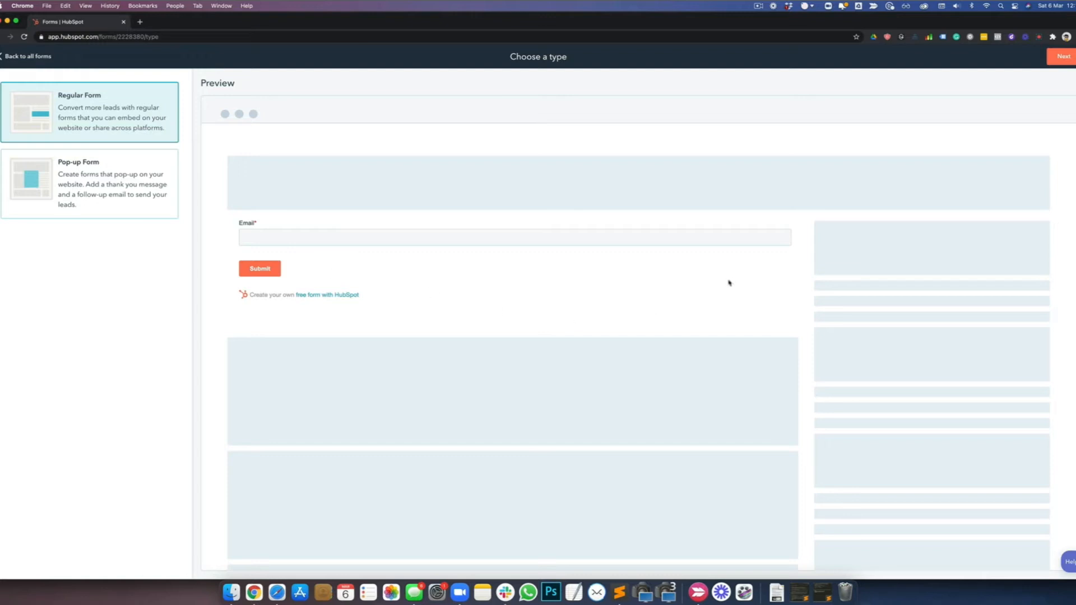
Step: Create a regular form from the blank template and add First name and Last name fields above Email
click(1064, 58)
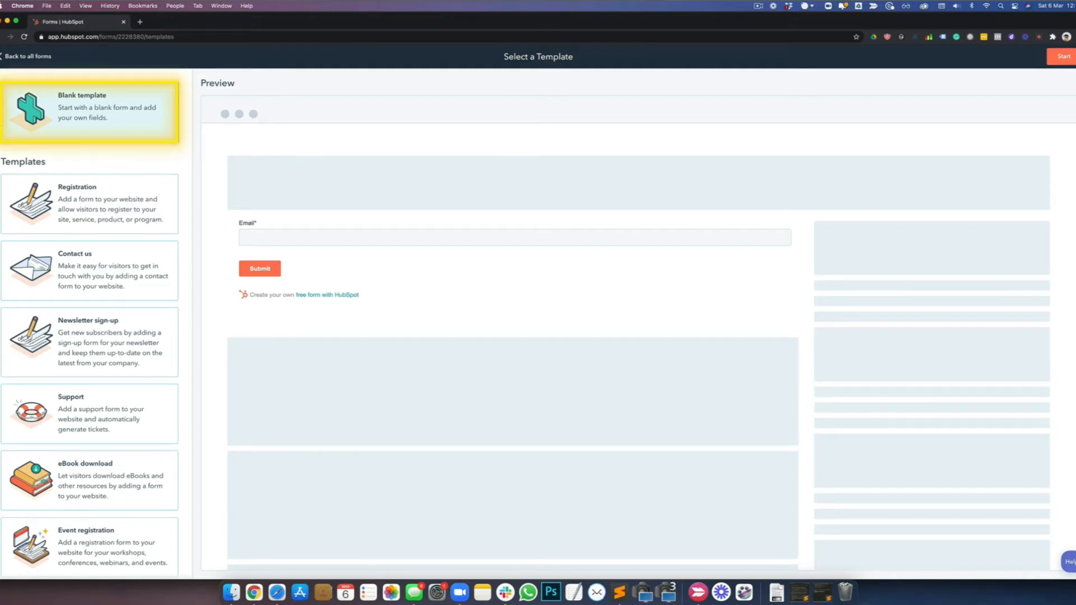
click(1067, 60)
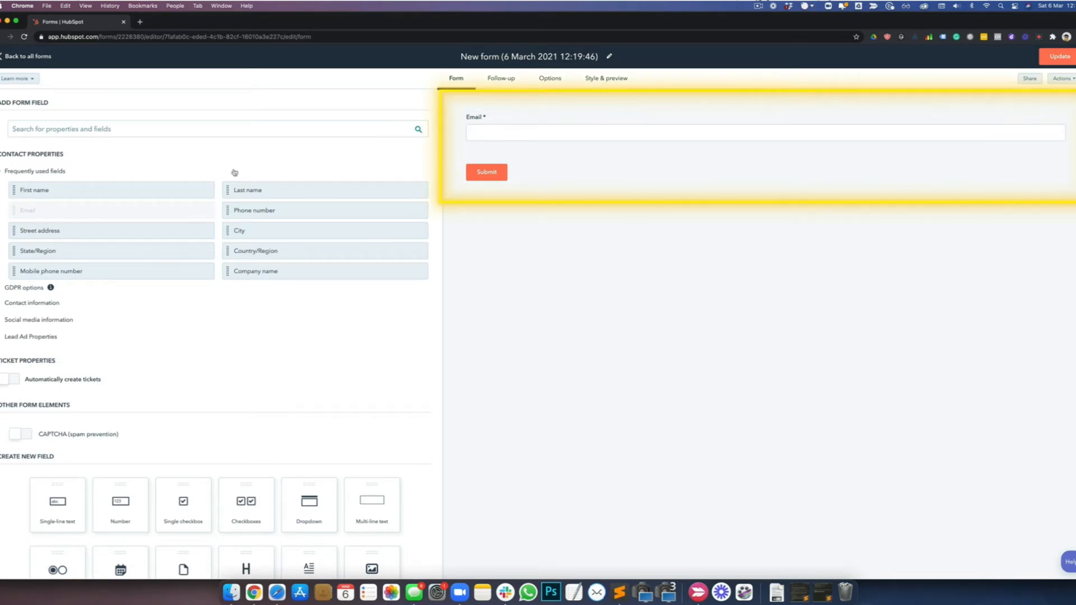
scroll(224, 213, down, 1)
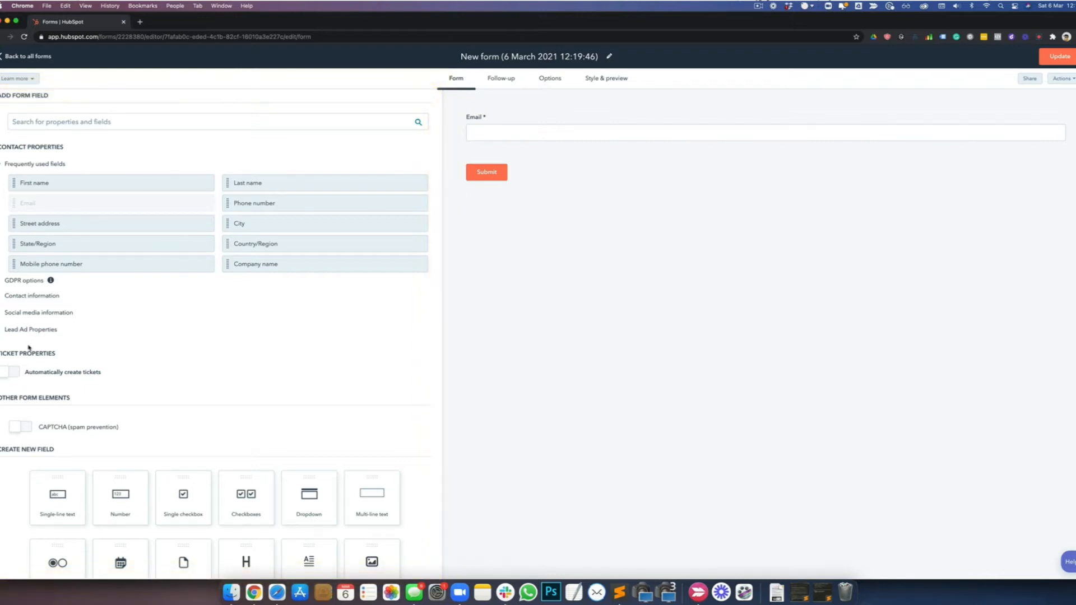
drag(67, 183, 617, 112)
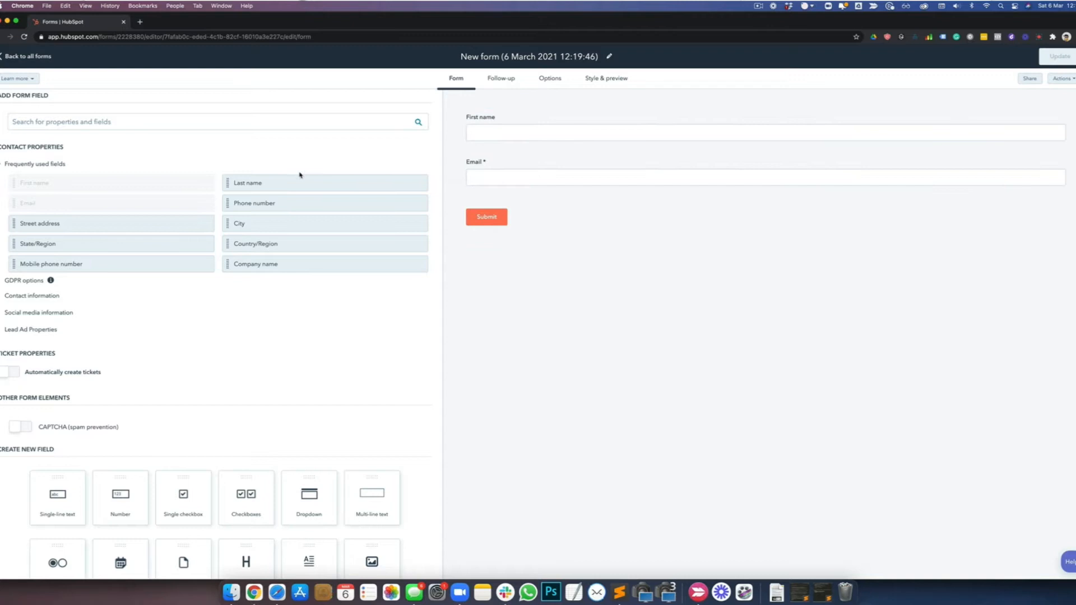
drag(269, 183, 476, 200)
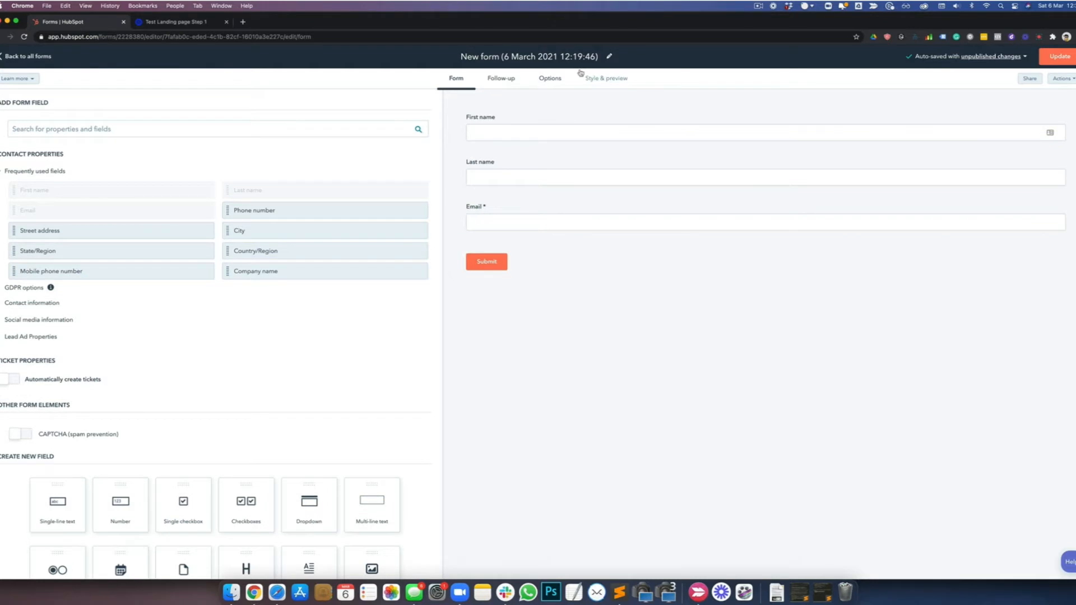
Step: Rename the form as Hubspot Form Test
click(609, 56)
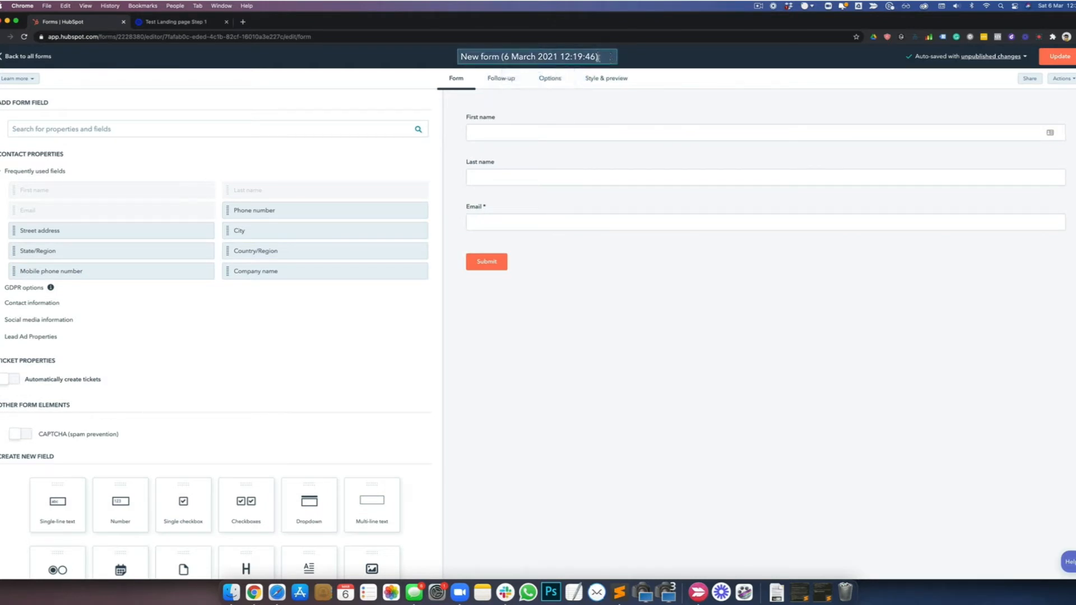
click(485, 57)
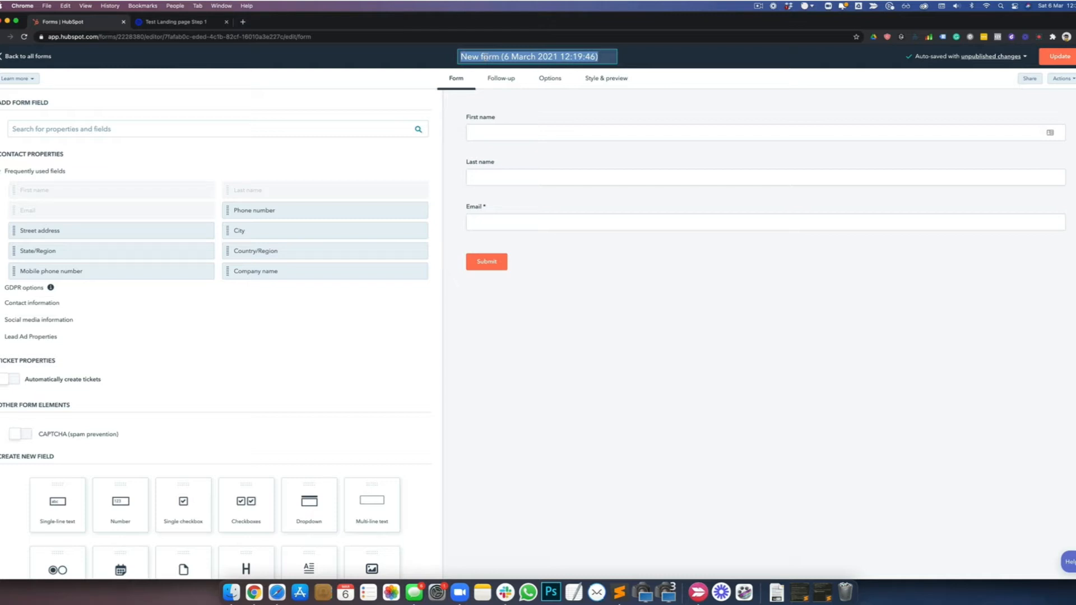
text(Hubspot Form T)
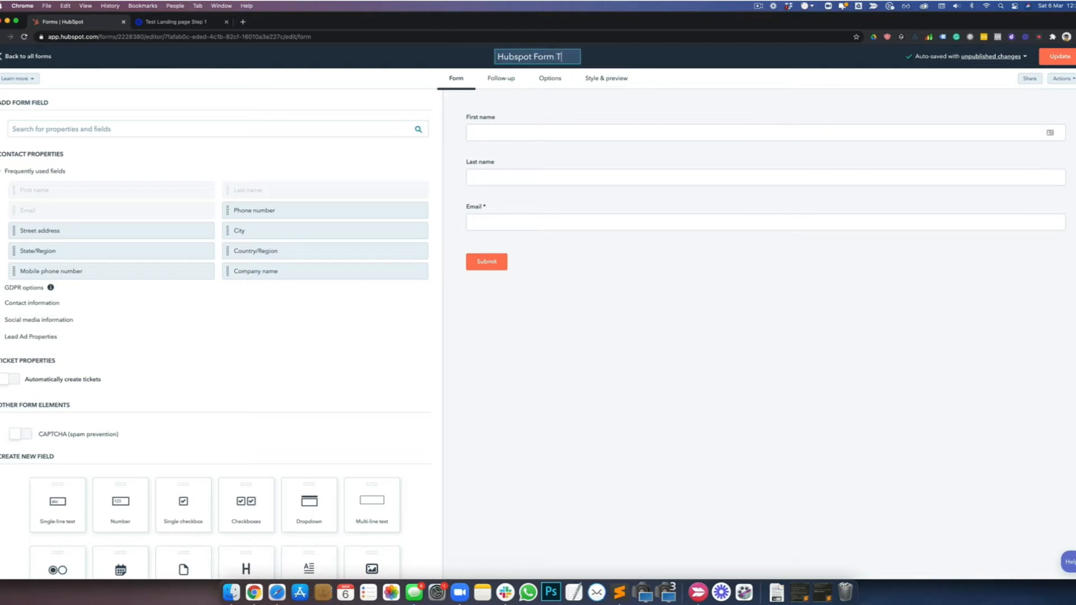
text(est)
key(Return)
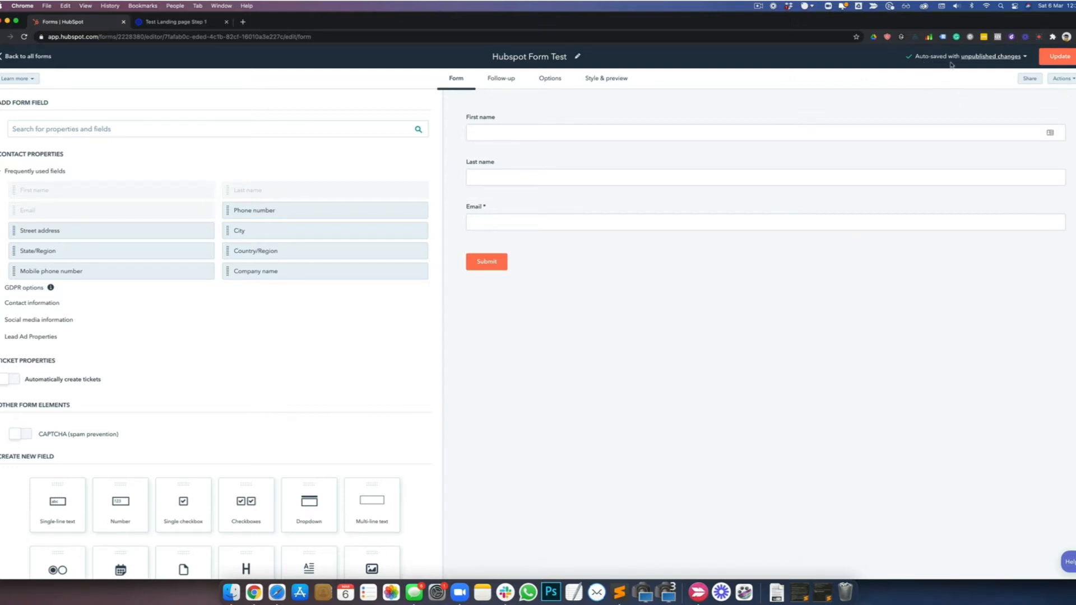
Step: Switch to Unbounce and create a new landing page from the Blank Page template
click(186, 24)
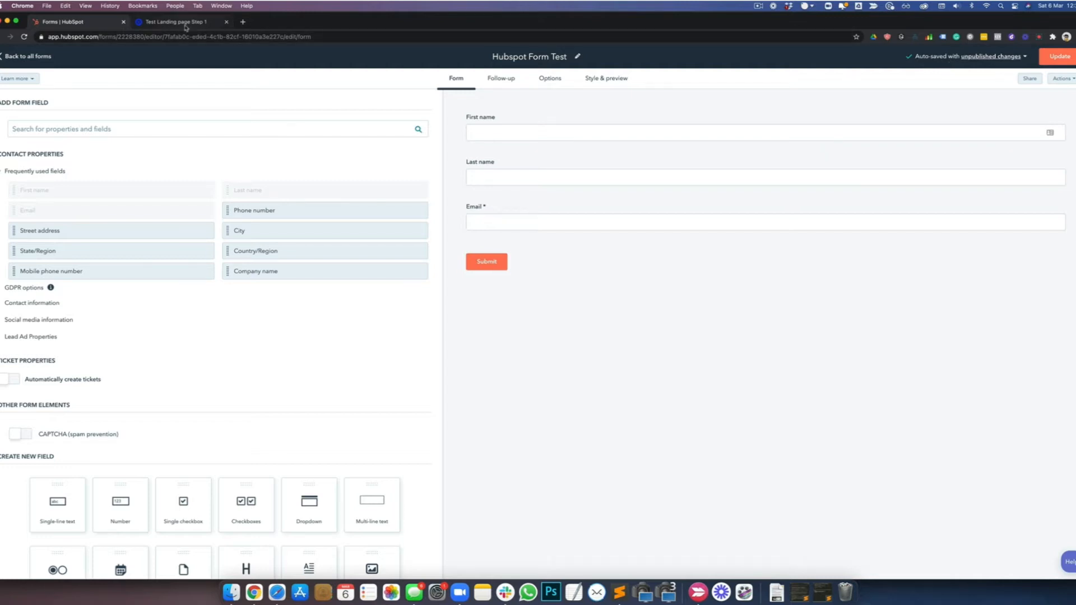
click(19, 139)
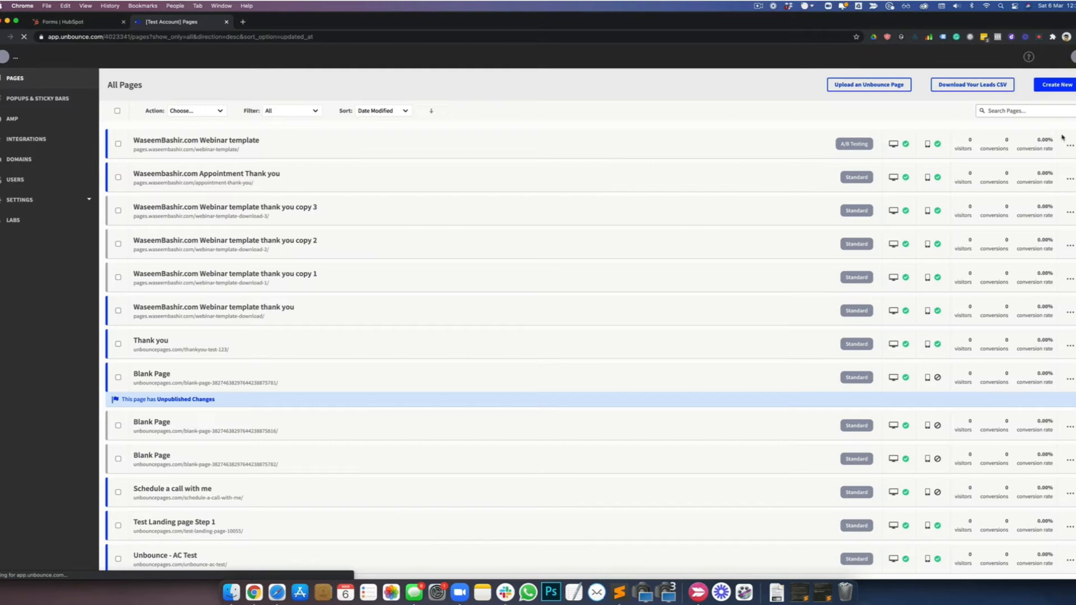
click(1064, 85)
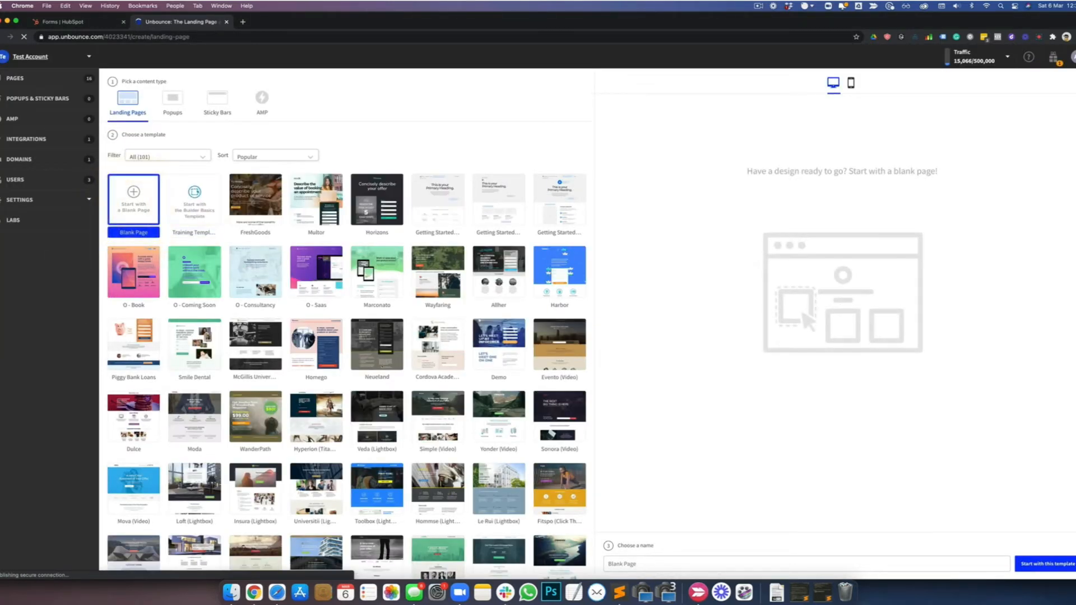
click(1043, 564)
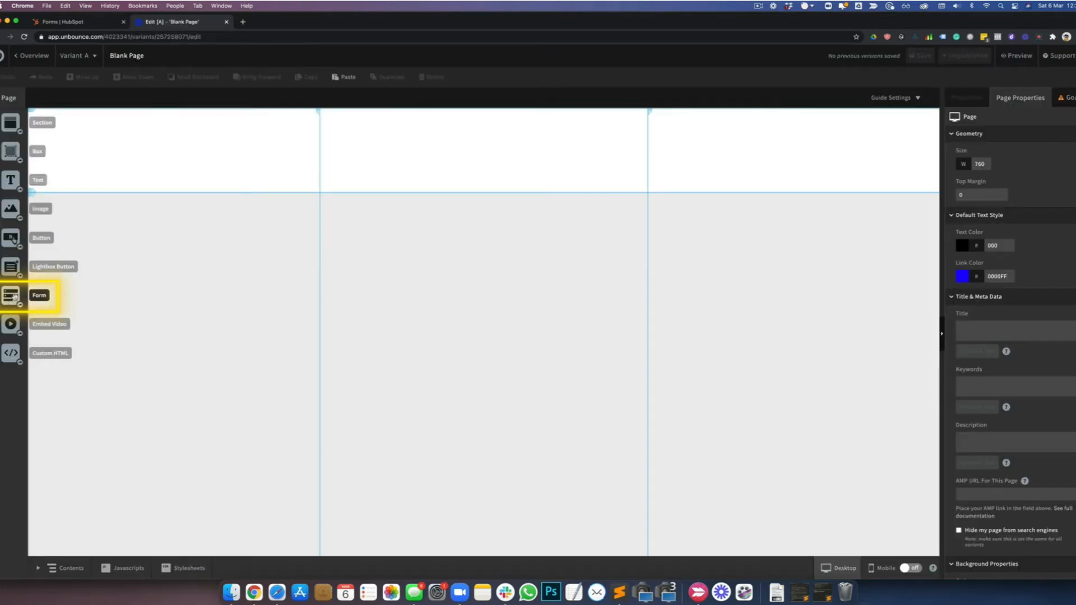
Step: Add a form to the page's section with the predefined First Name, Last Name and Email fields
drag(10, 297, 620, 163)
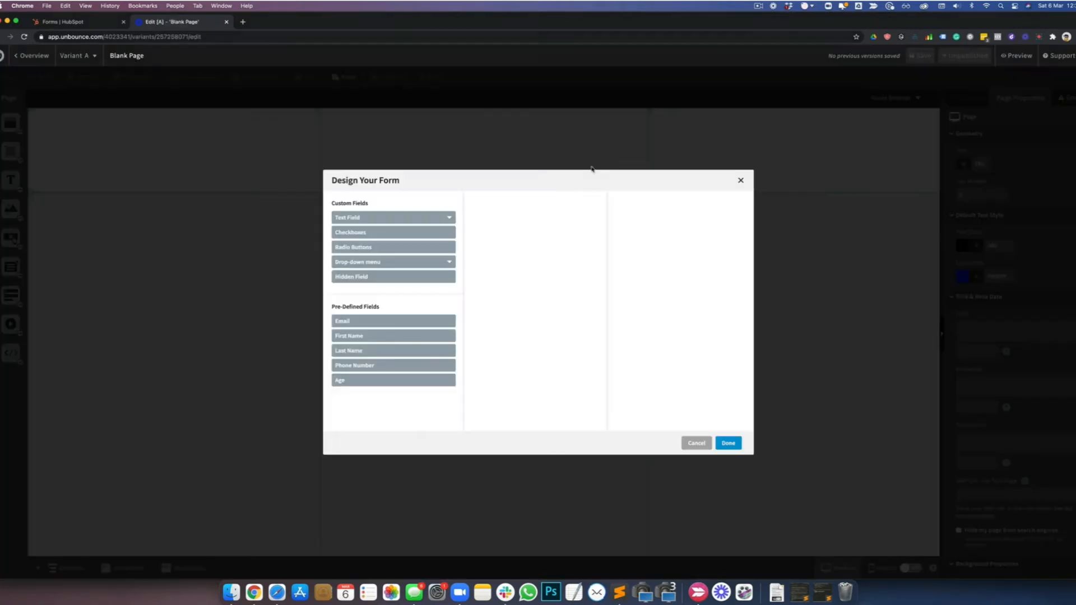
click(353, 337)
click(364, 352)
click(361, 321)
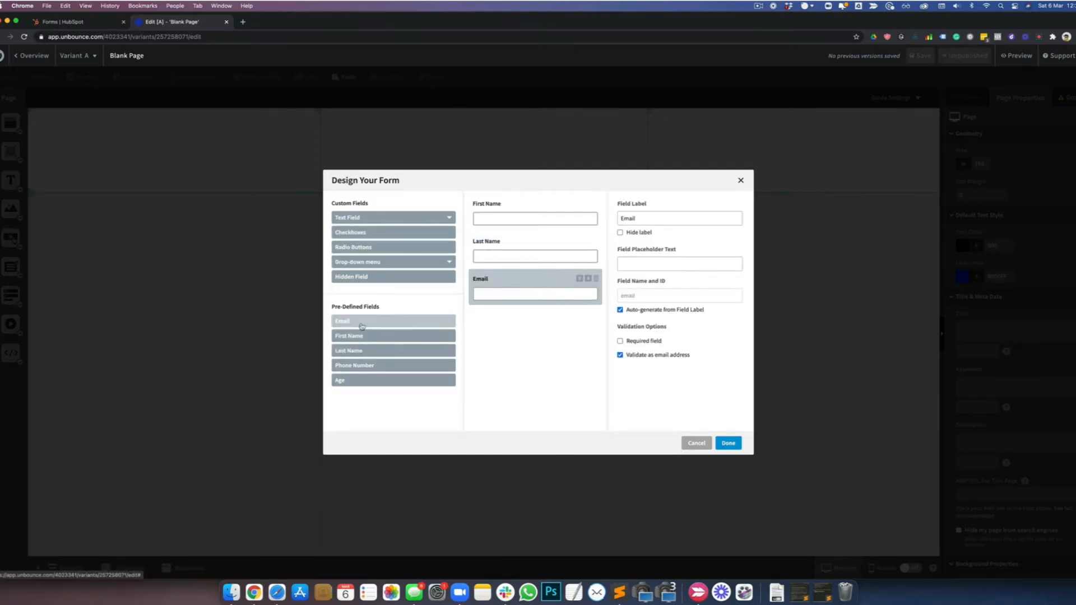
click(728, 443)
Step: Extend the page section downward, reposition the form to fit inside it, and save the page
drag(594, 146, 547, 140)
drag(452, 192, 463, 303)
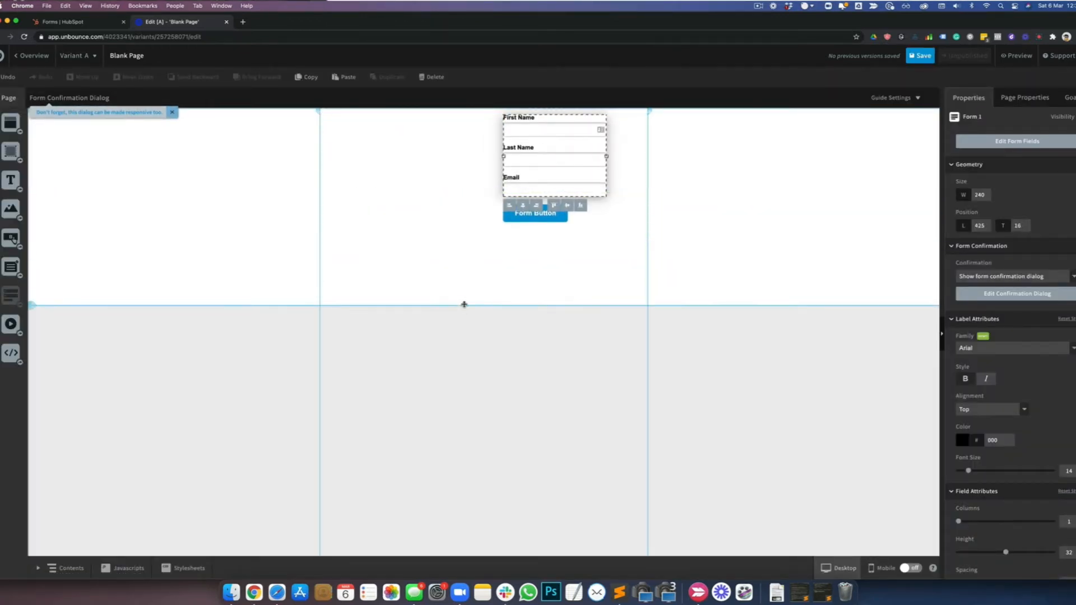
drag(567, 183, 579, 217)
click(920, 56)
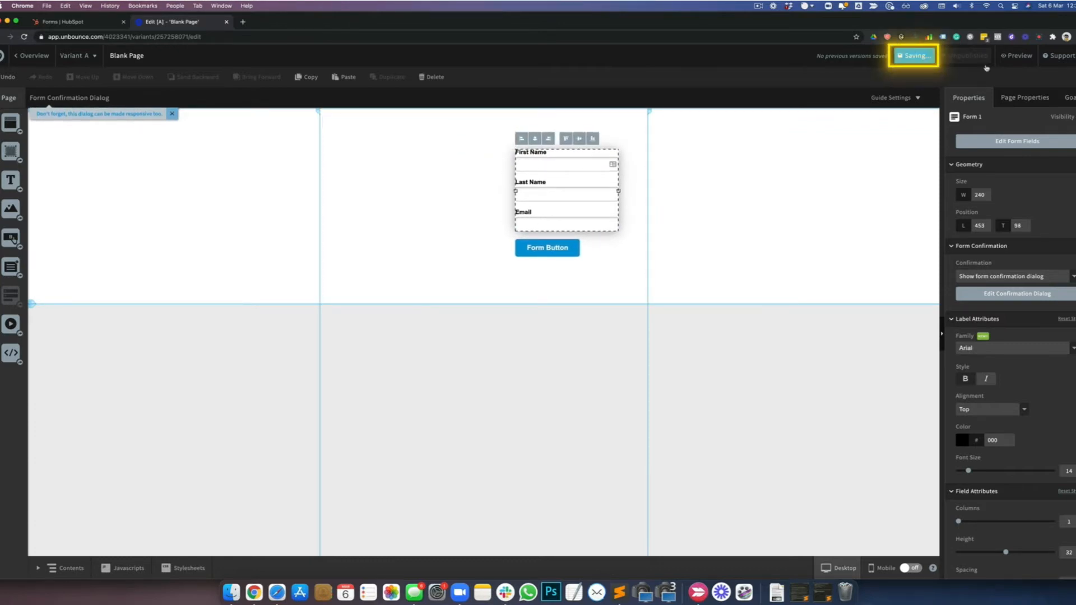
Step: Return to the page overview, open its HubSpot integration, and choose Hubspot Form Test as the form receiving leads
click(30, 56)
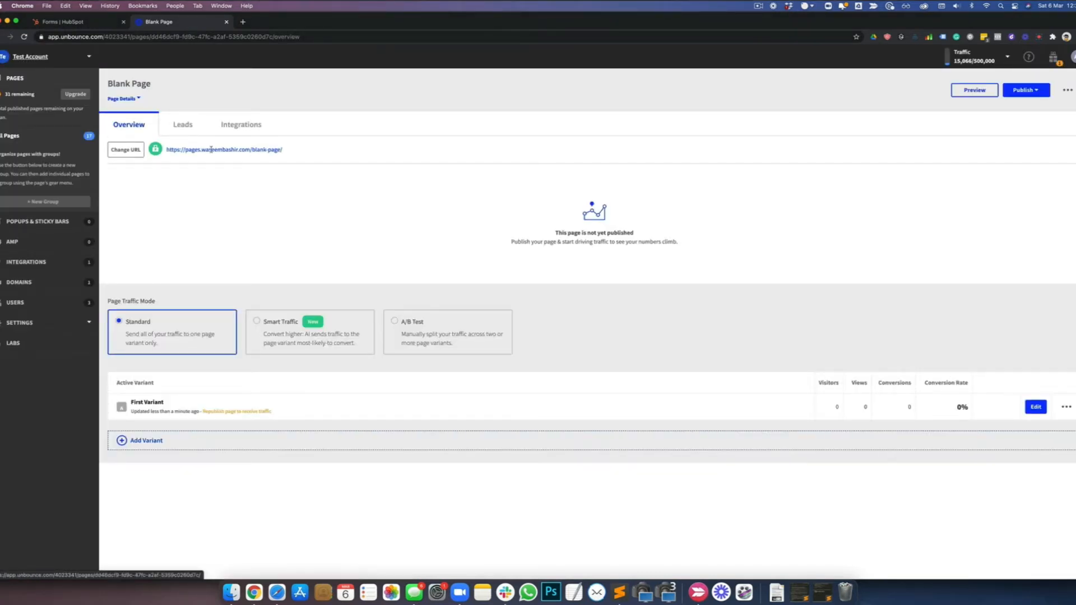
click(241, 125)
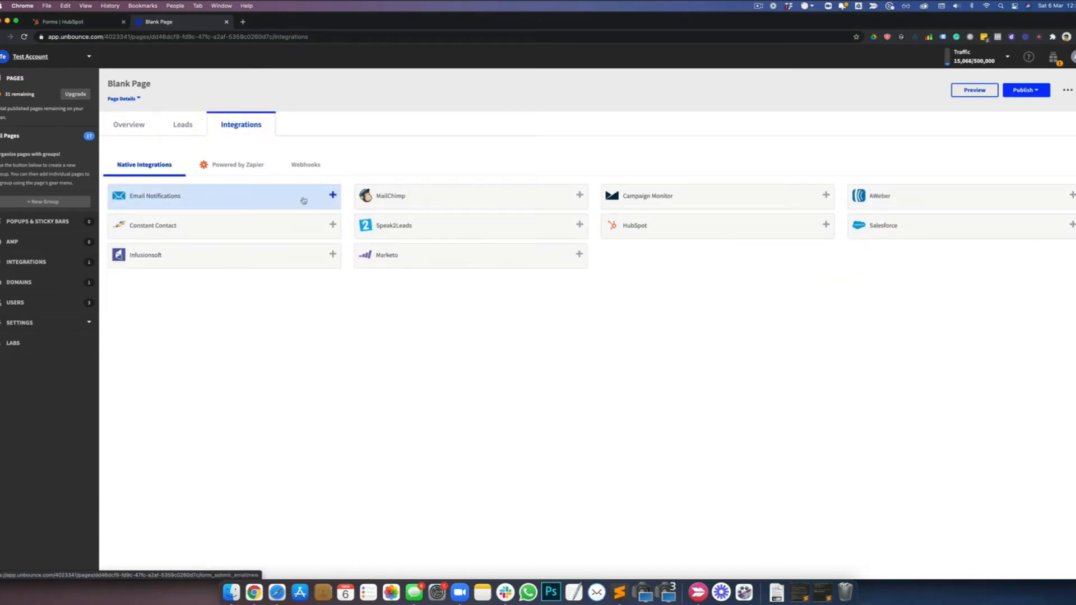
click(728, 233)
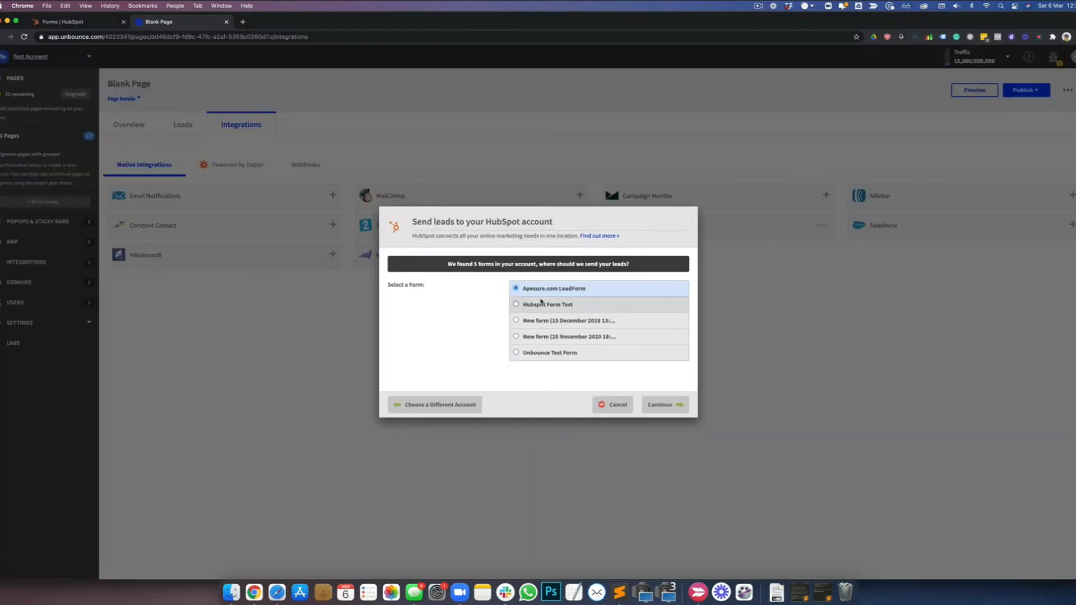
click(541, 307)
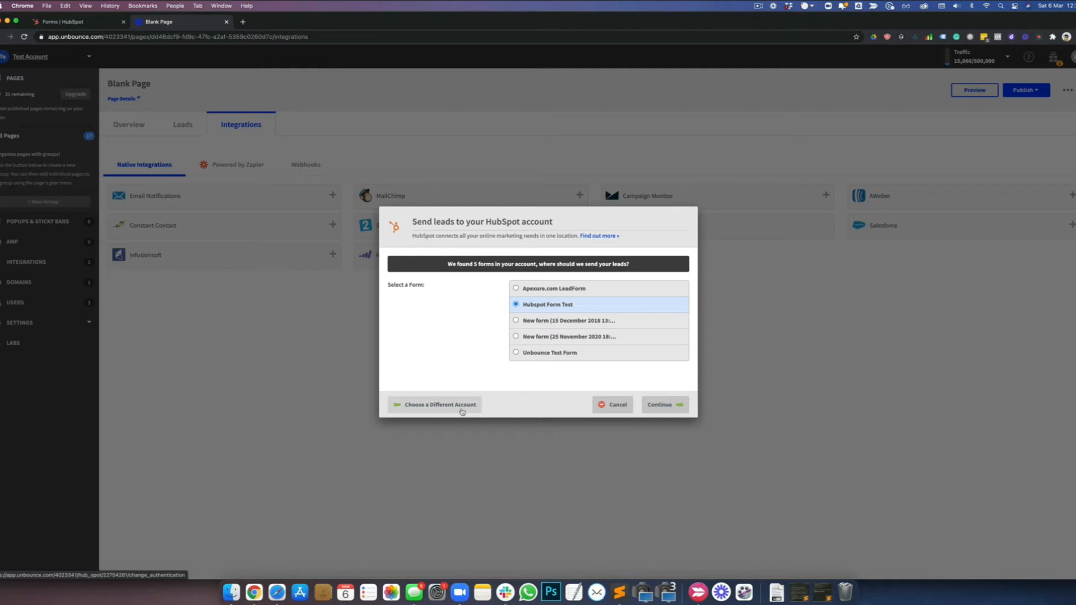
Step: Try to connect another HubSpot account to the page's integration, and close the HubSpot accounts page
click(441, 408)
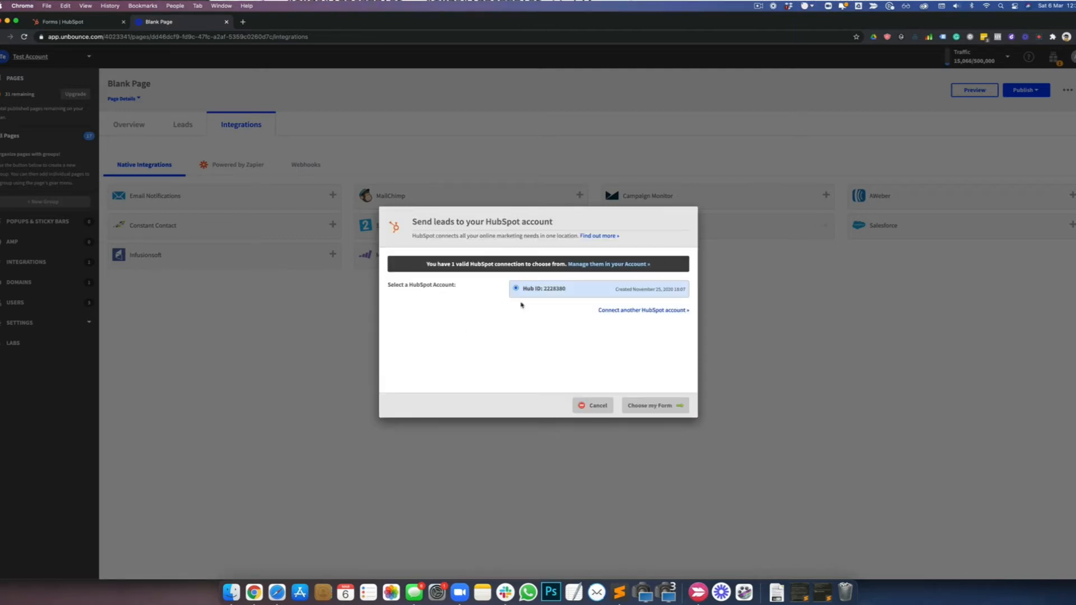
click(626, 312)
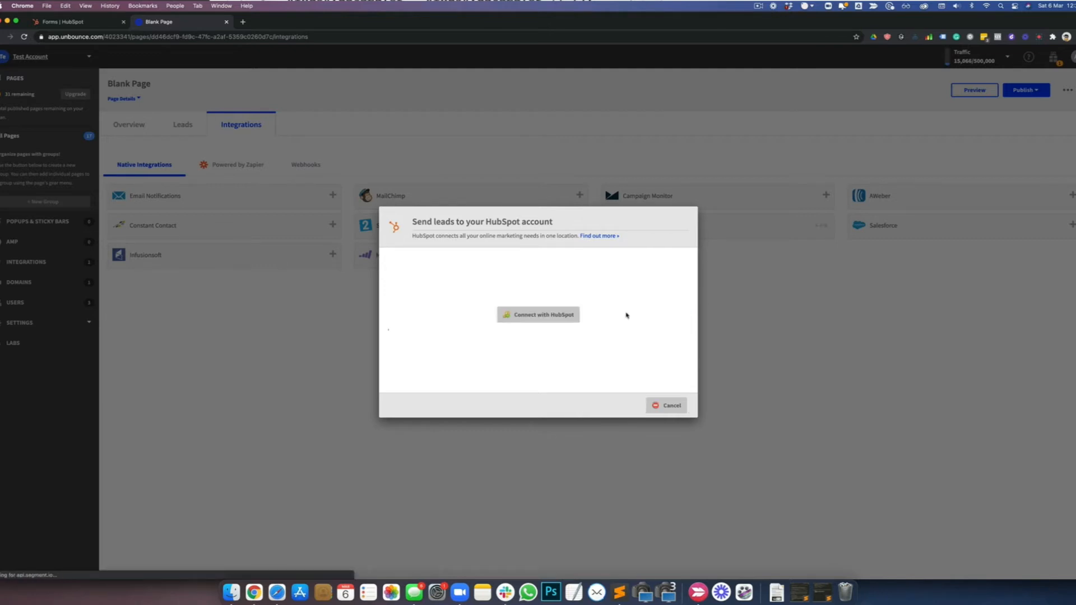
click(554, 317)
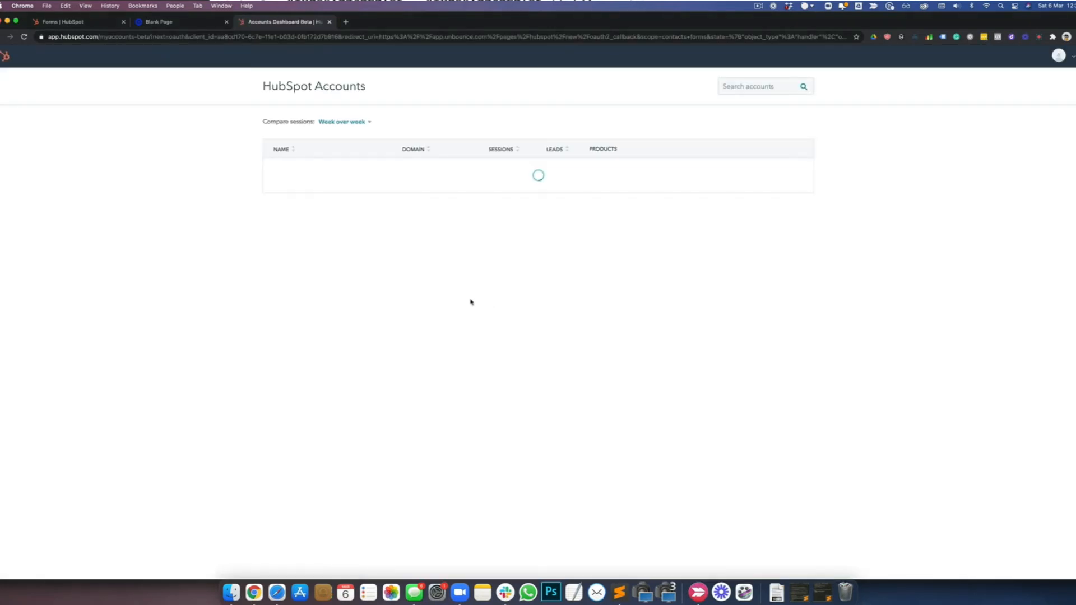
click(329, 22)
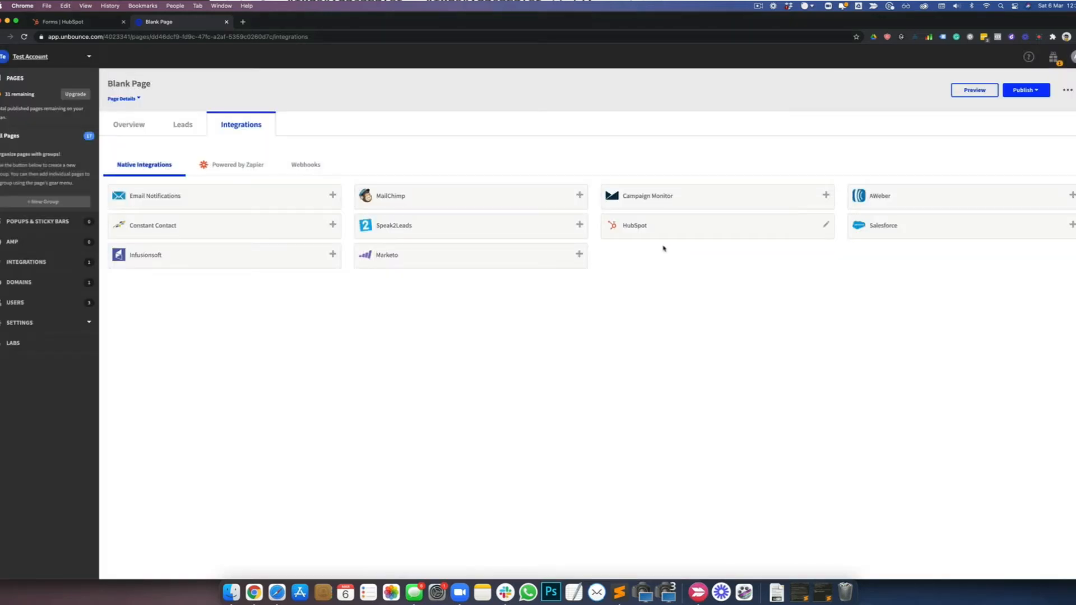
Step: Reopen the page's HubSpot integration and link it to Hubspot Form Test
click(663, 230)
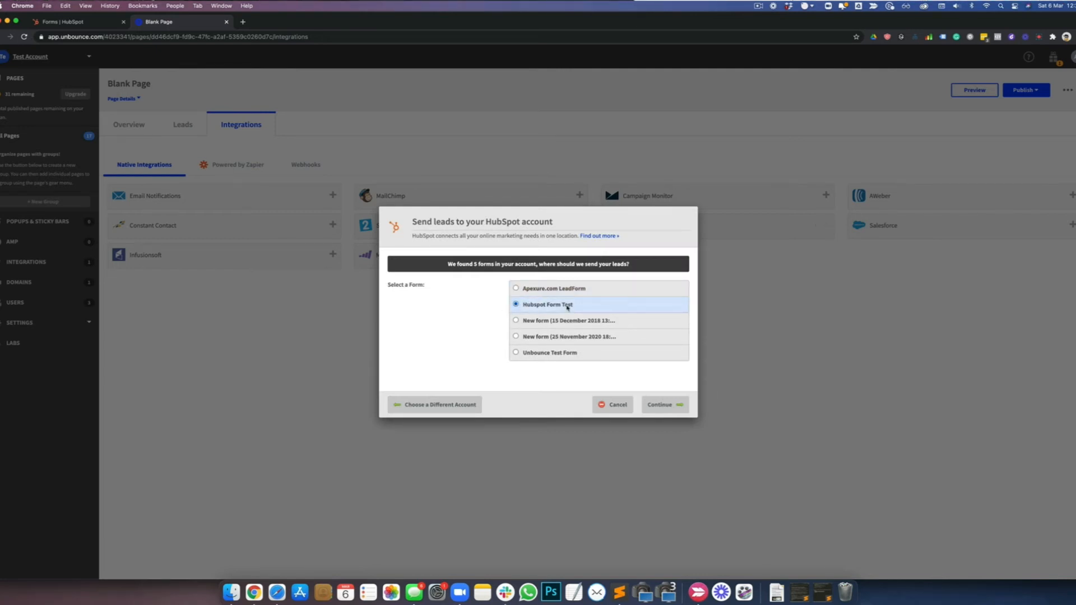
click(668, 406)
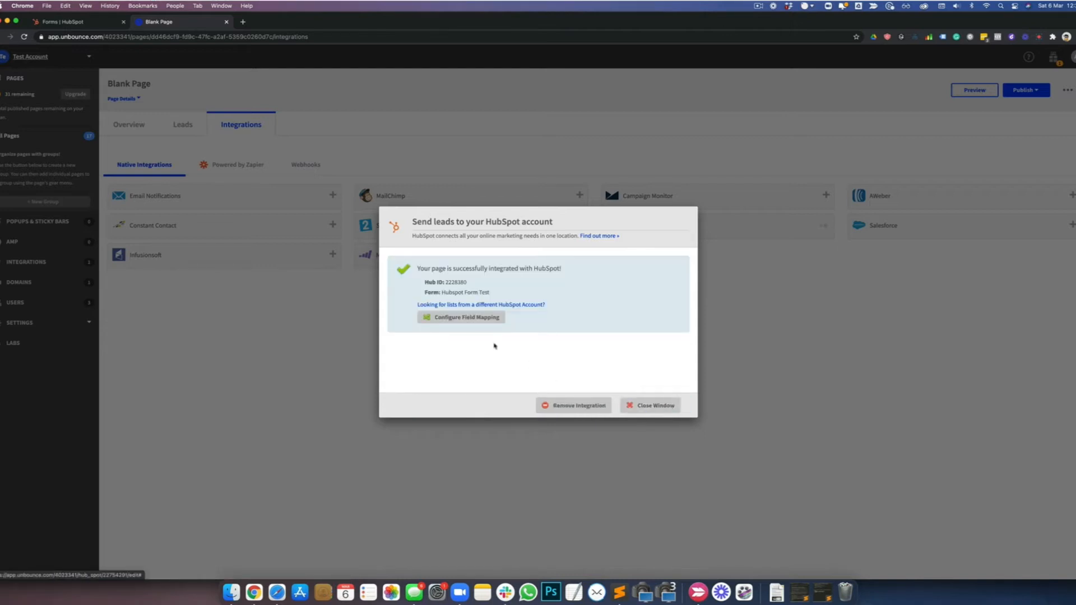
Step: Map the Unbounce First Name field to HubSpot's firstname field and save the field mapping
click(448, 324)
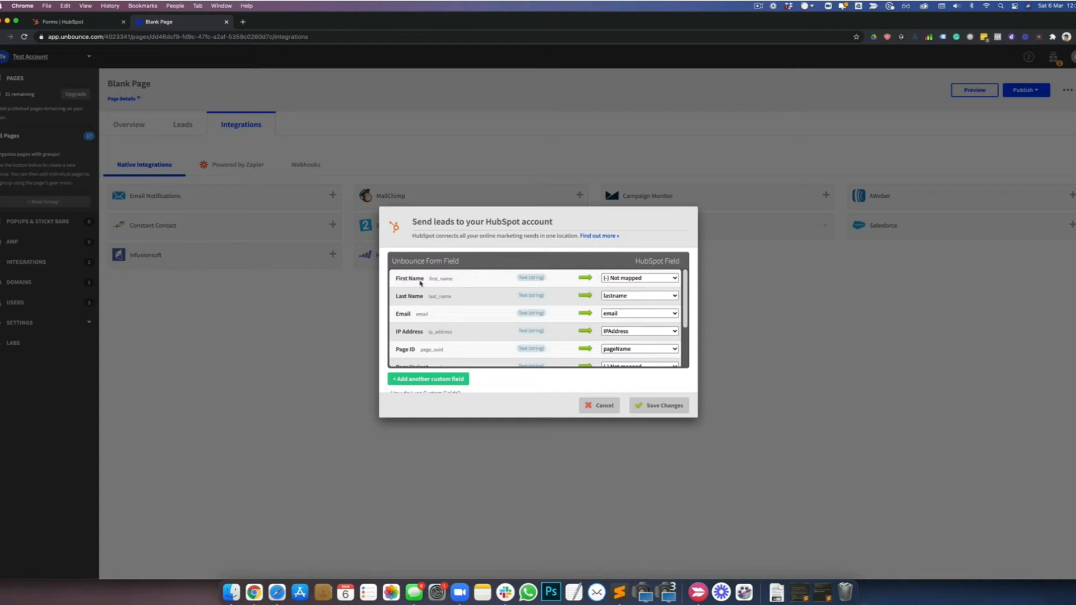
click(667, 279)
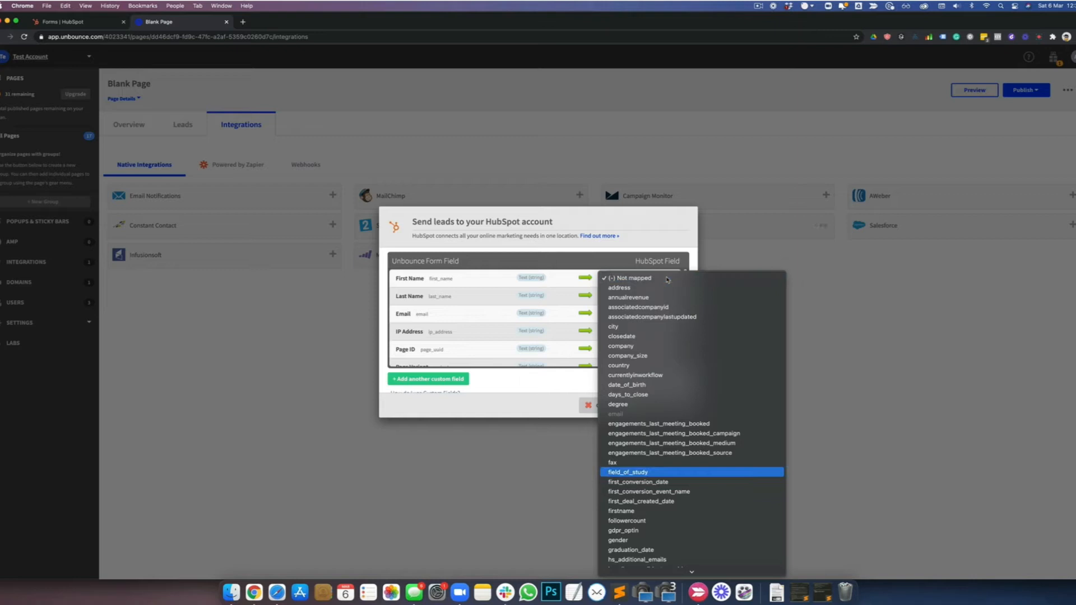
scroll(680, 476, down, 3)
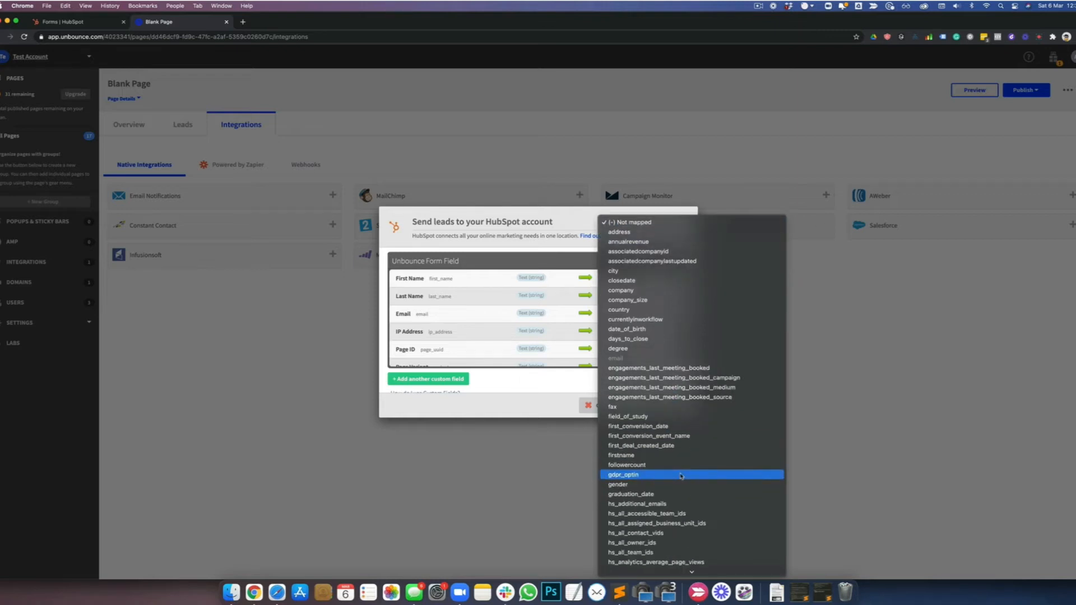
scroll(681, 476, down, 3)
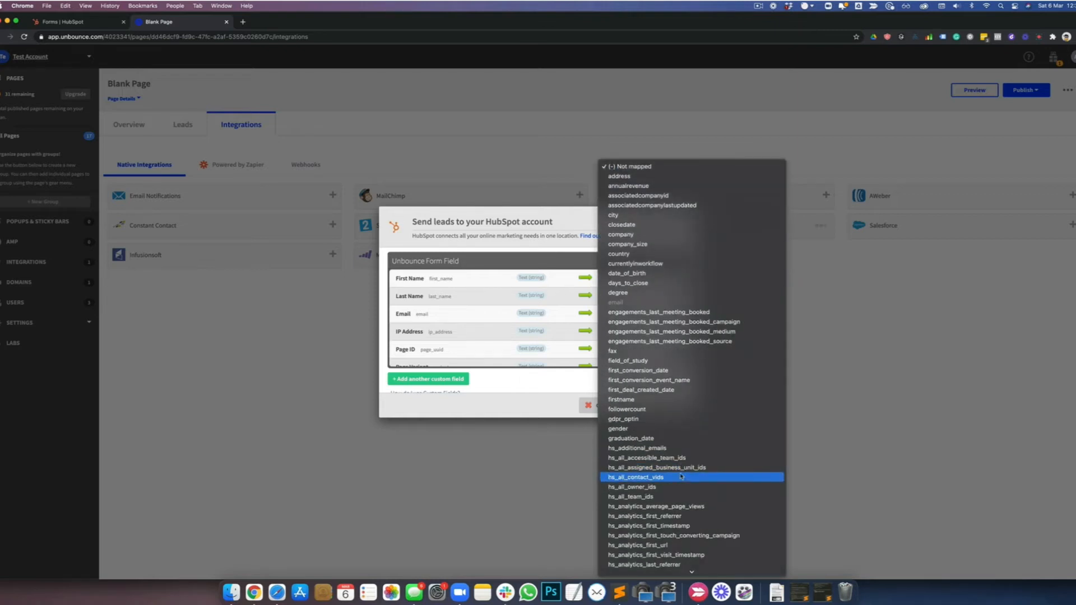
click(650, 399)
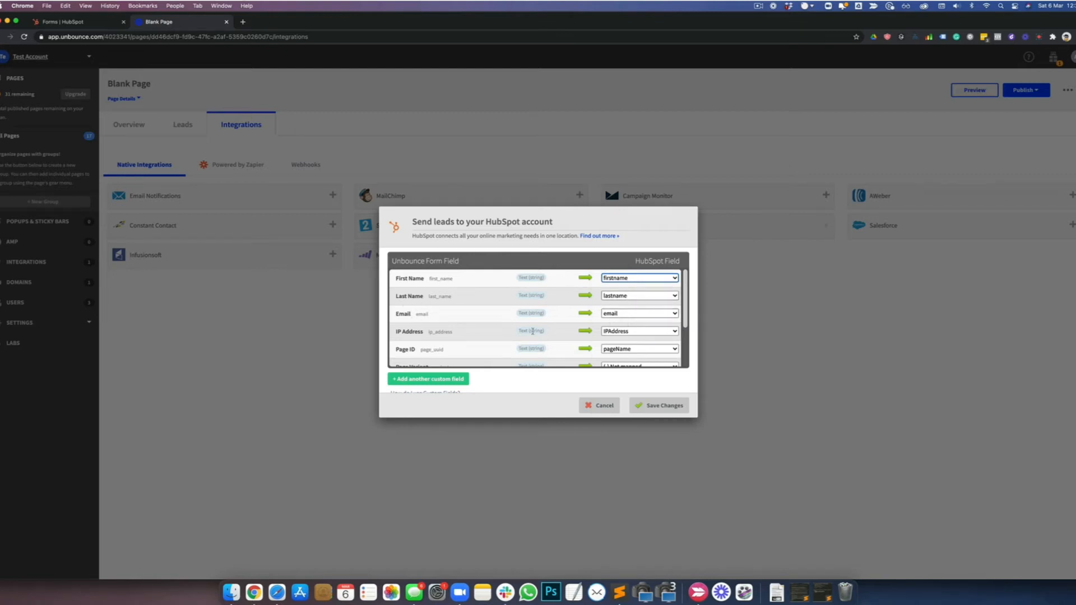
scroll(532, 331, down, 2)
scroll(465, 320, down, 1)
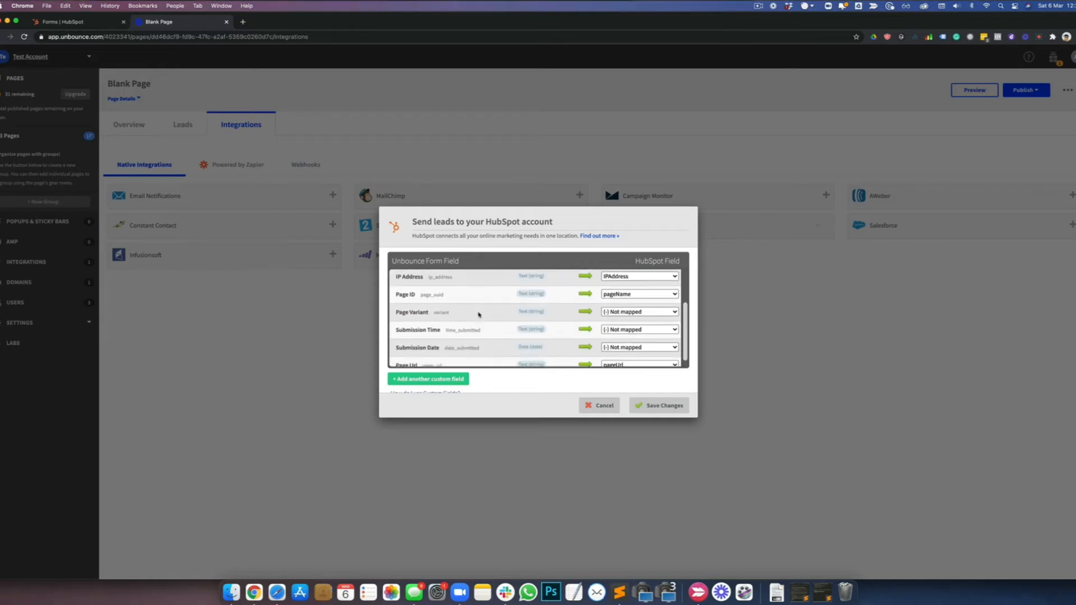
scroll(561, 314, up, 3)
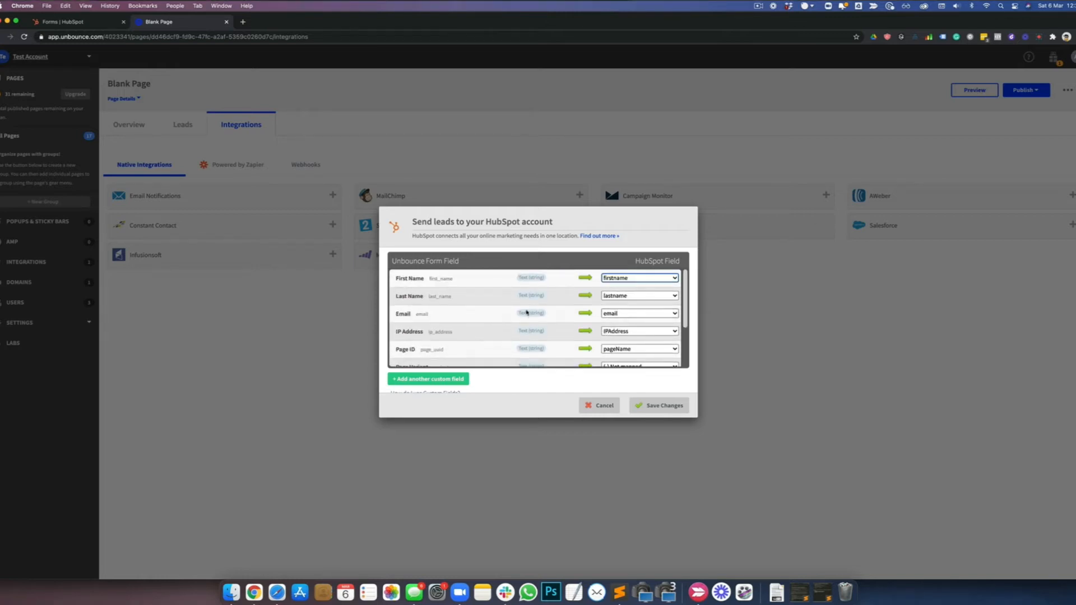
click(665, 406)
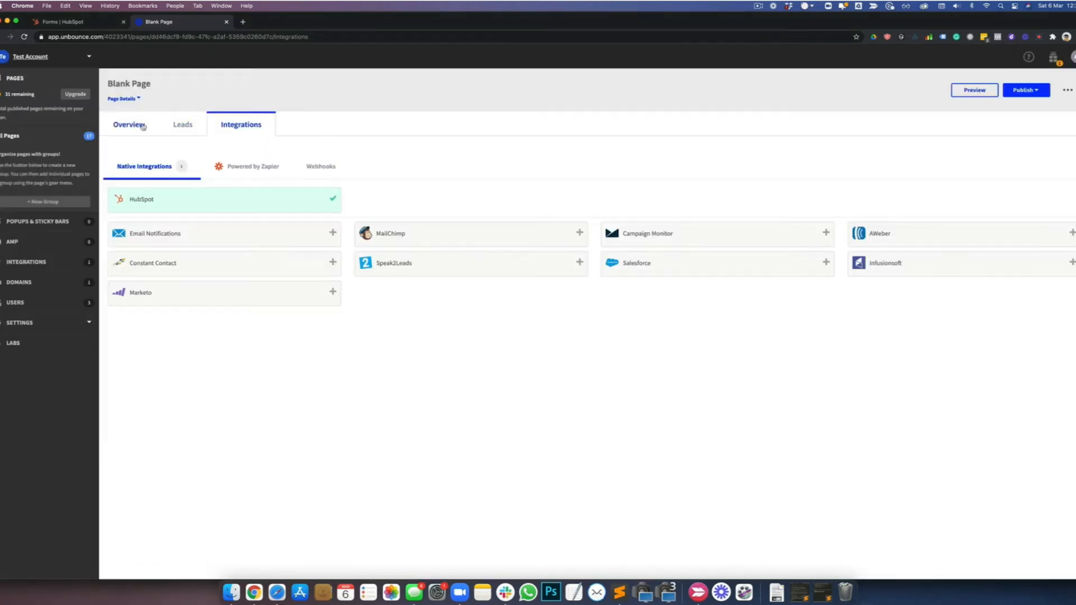
Step: Change the page's URL path to hubspot-test from the publish review on the page overview
click(143, 125)
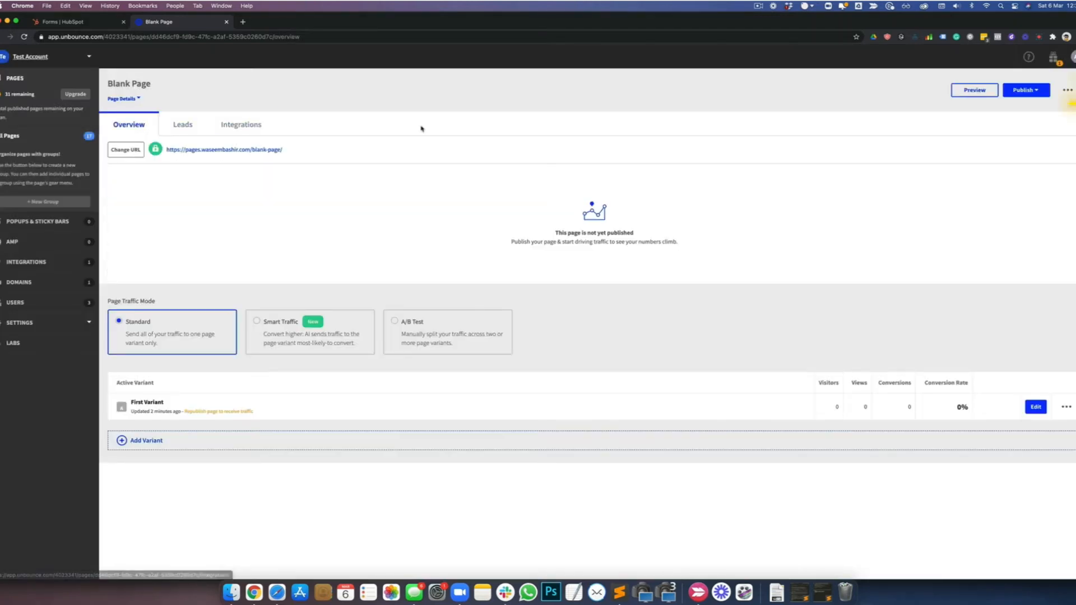
click(1018, 91)
click(990, 121)
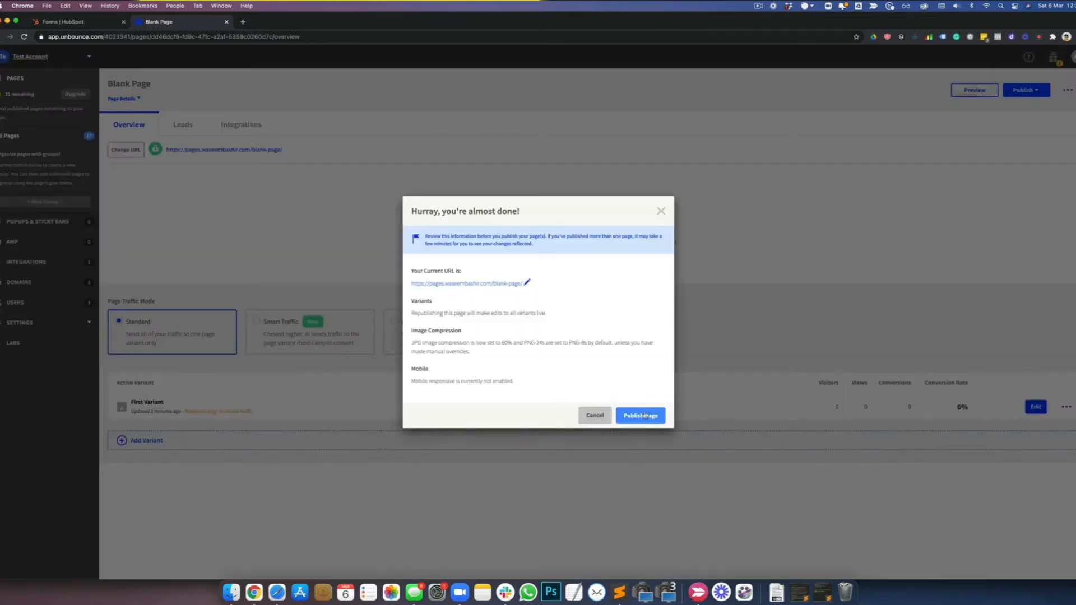
click(526, 283)
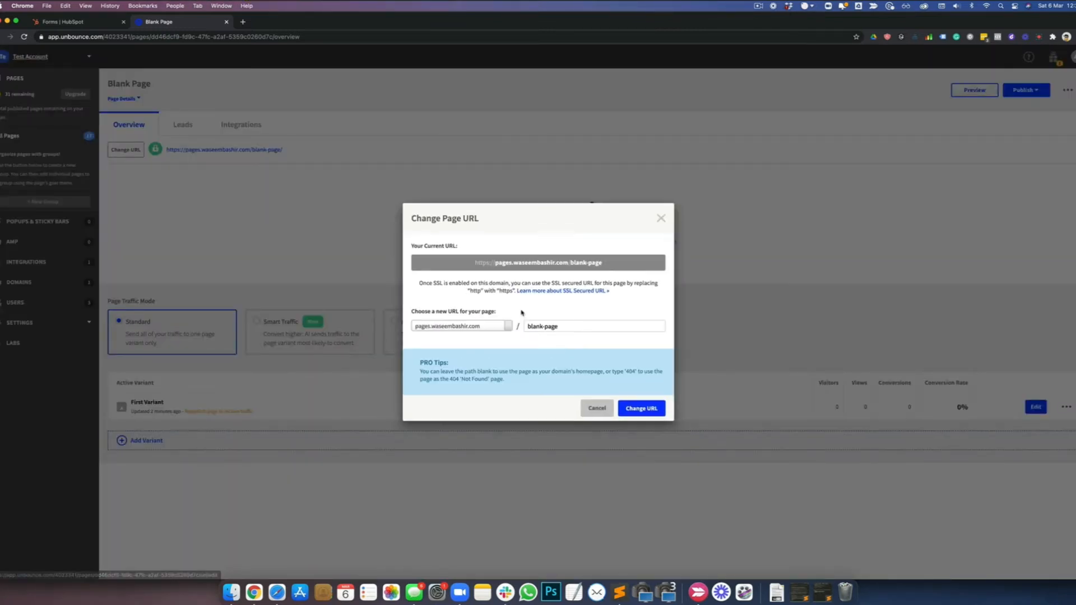
double_click(563, 327)
key(super+a)
text(hubspot-)
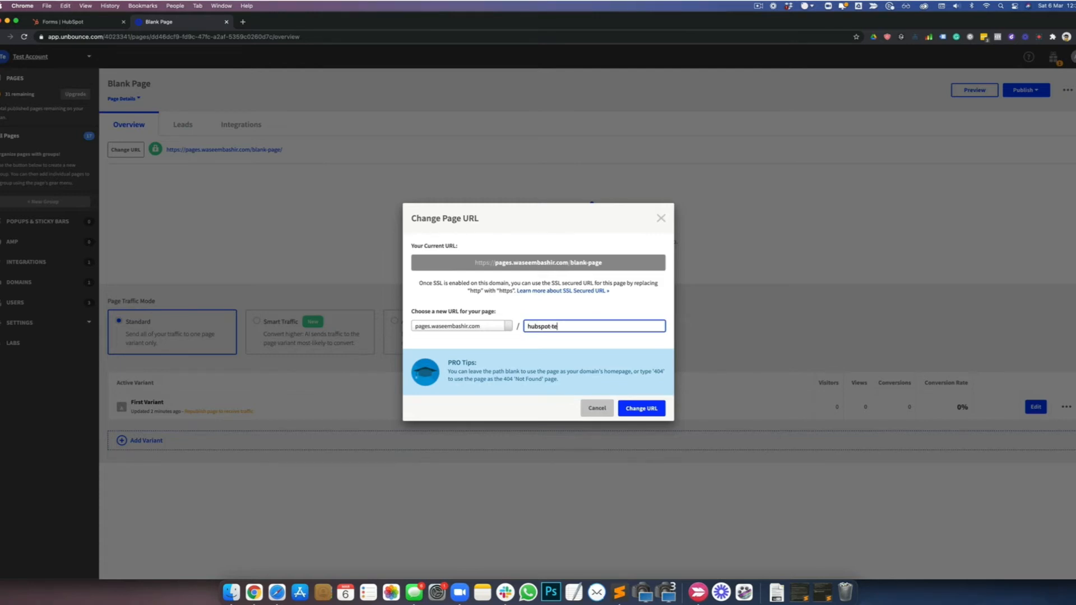
text(test)
key(Return)
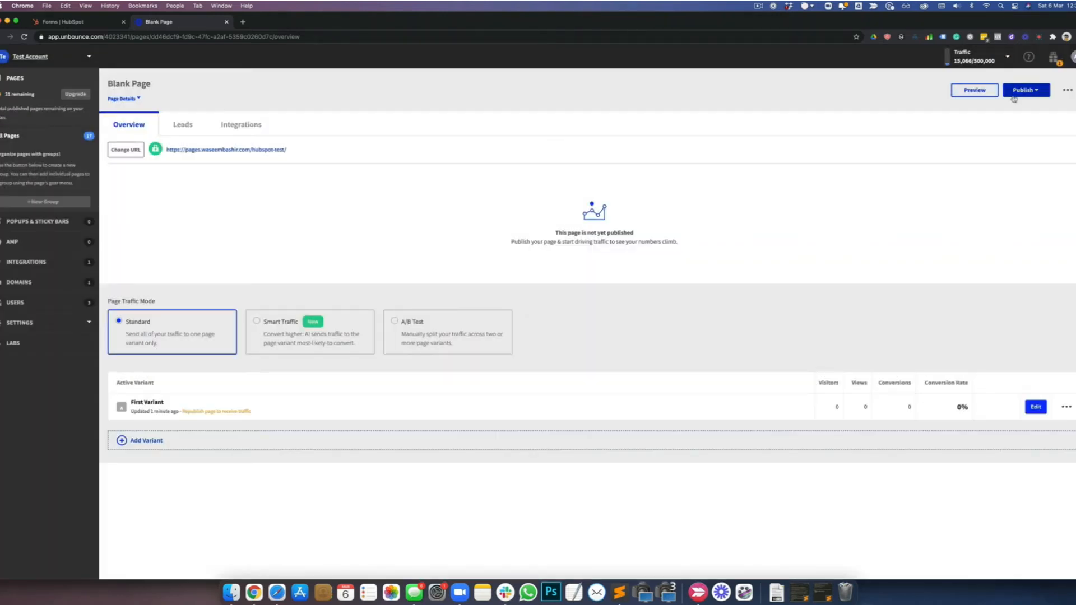
Step: Publish the landing page at its hubspot-test URL
click(1023, 90)
click(968, 111)
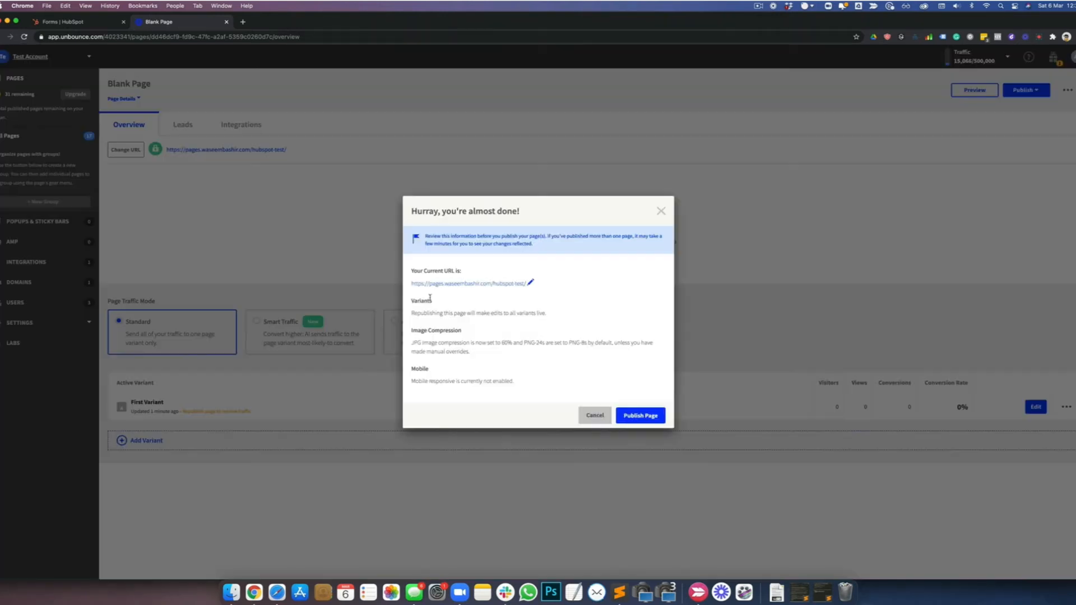
click(648, 421)
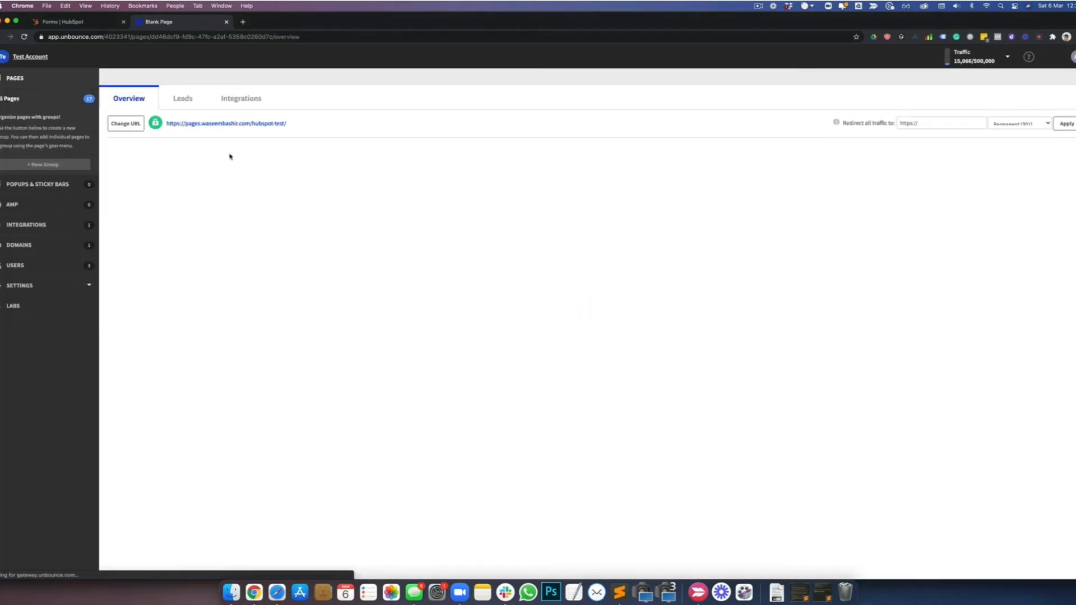
Step: Open the live hubspot-test page and submit its form with a test lead's first name, last name and email
click(222, 150)
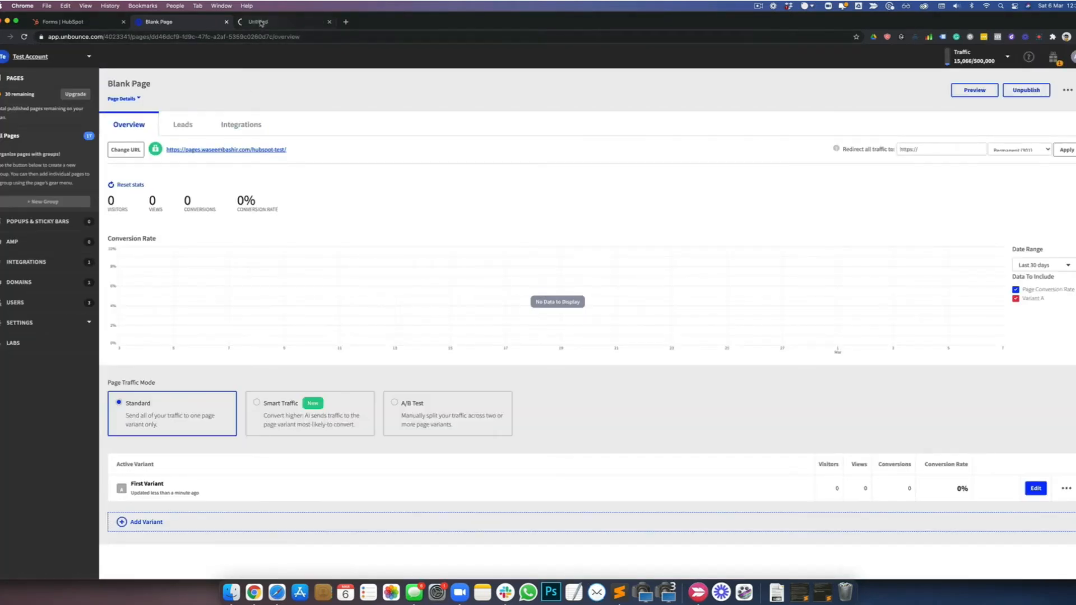
click(261, 23)
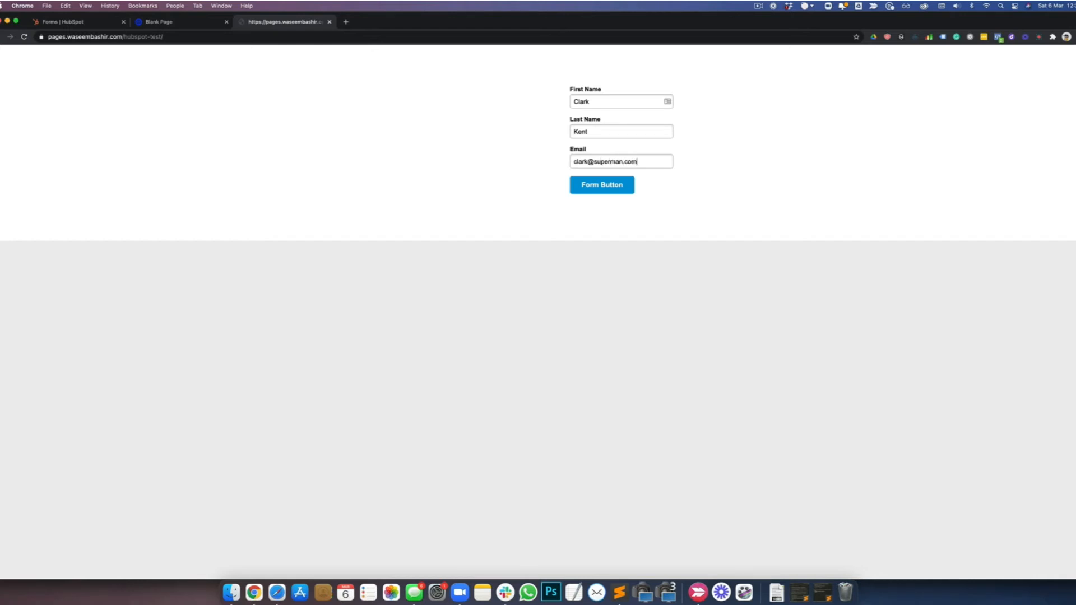
click(607, 185)
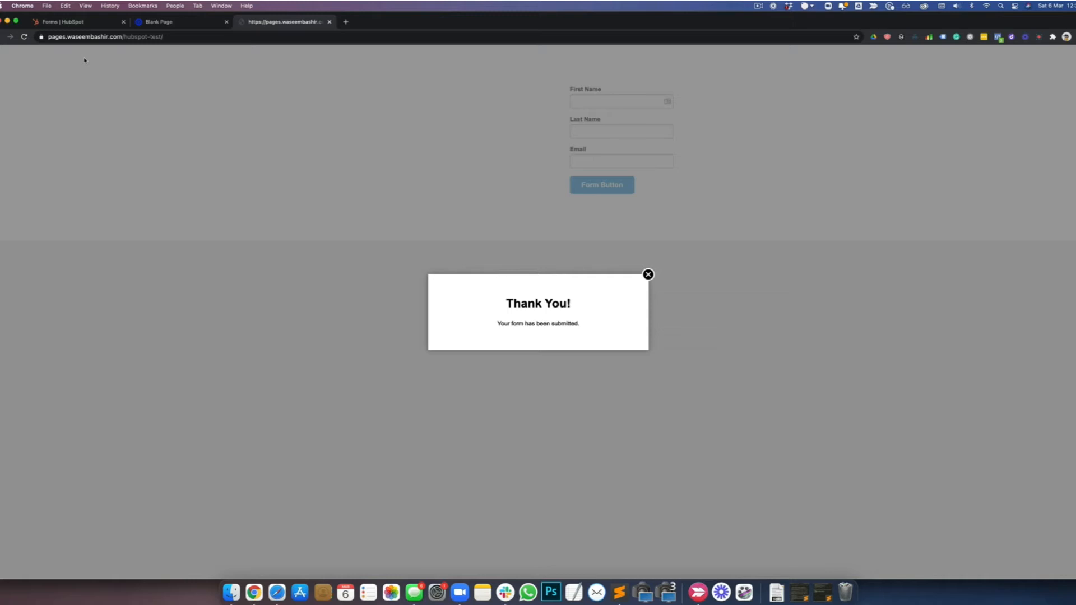
Step: Switch to HubSpot, leave the form editor, and examine the newest contact's details in the contacts list
click(81, 22)
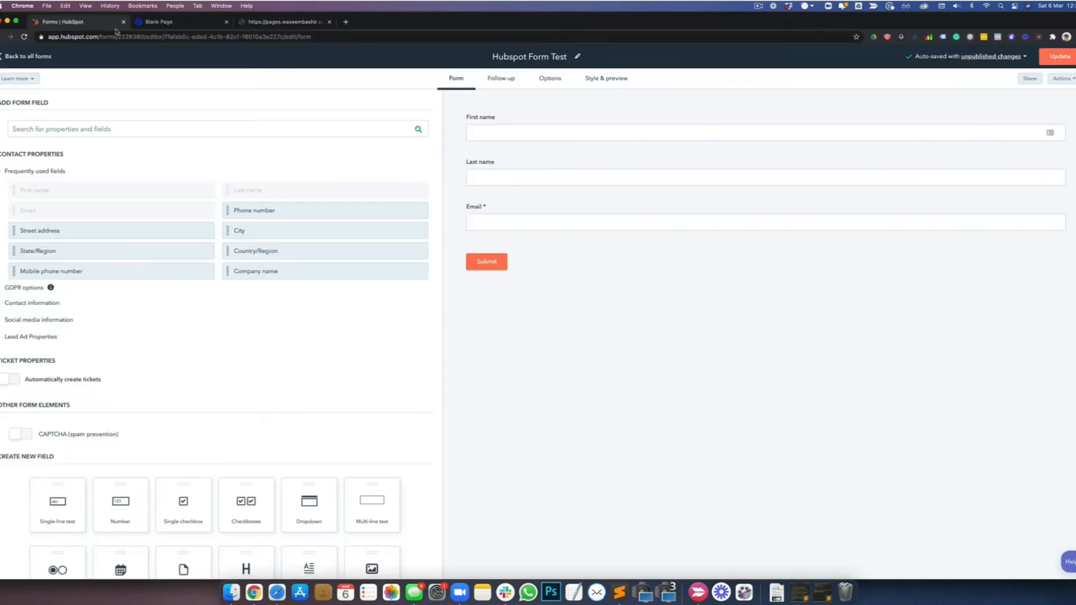
click(31, 56)
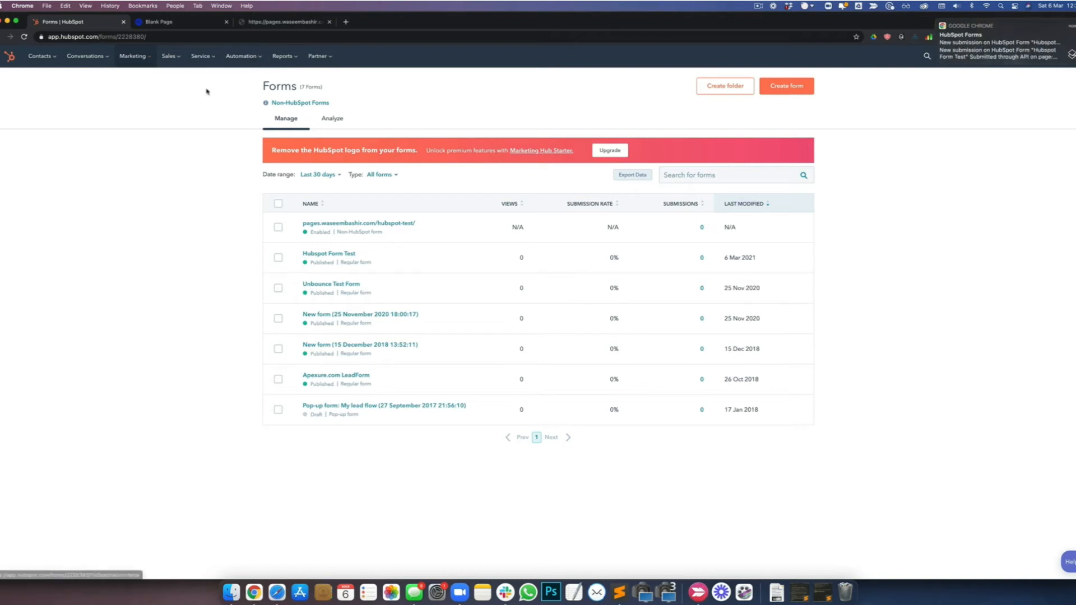
click(40, 55)
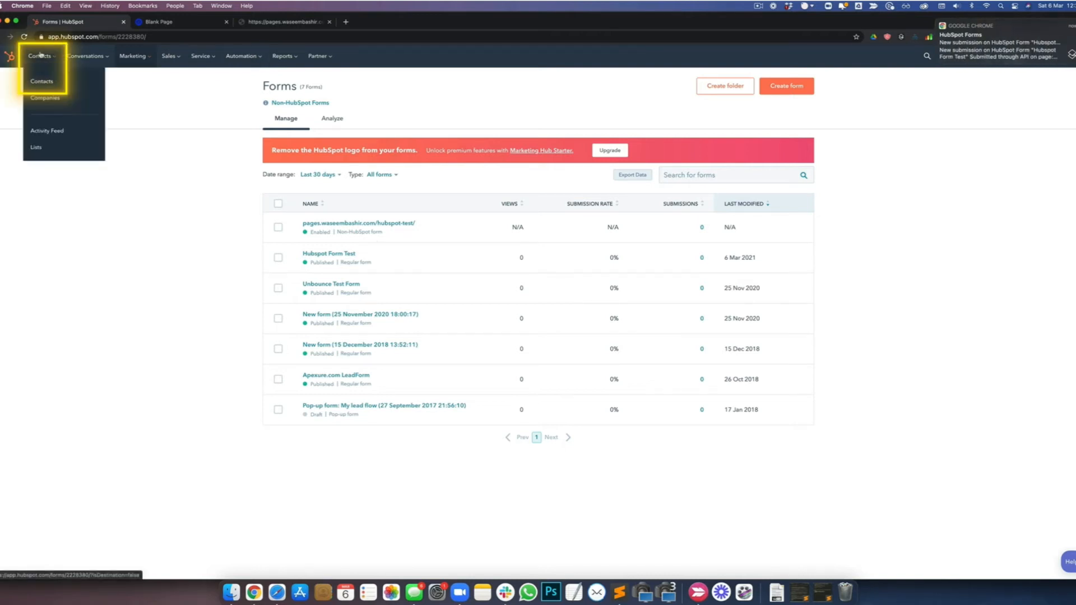
click(48, 74)
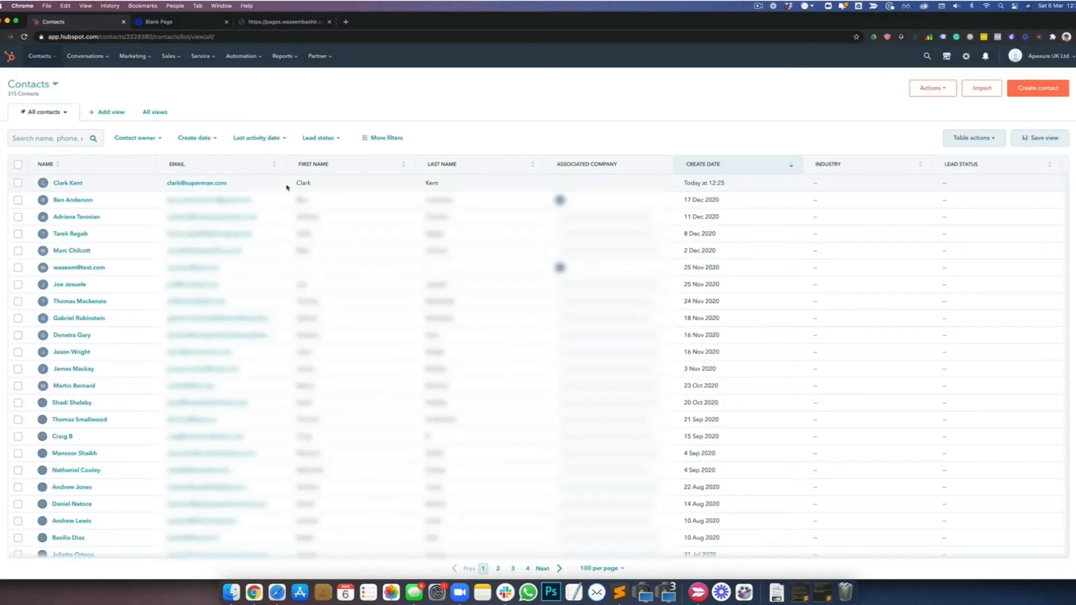
click(132, 184)
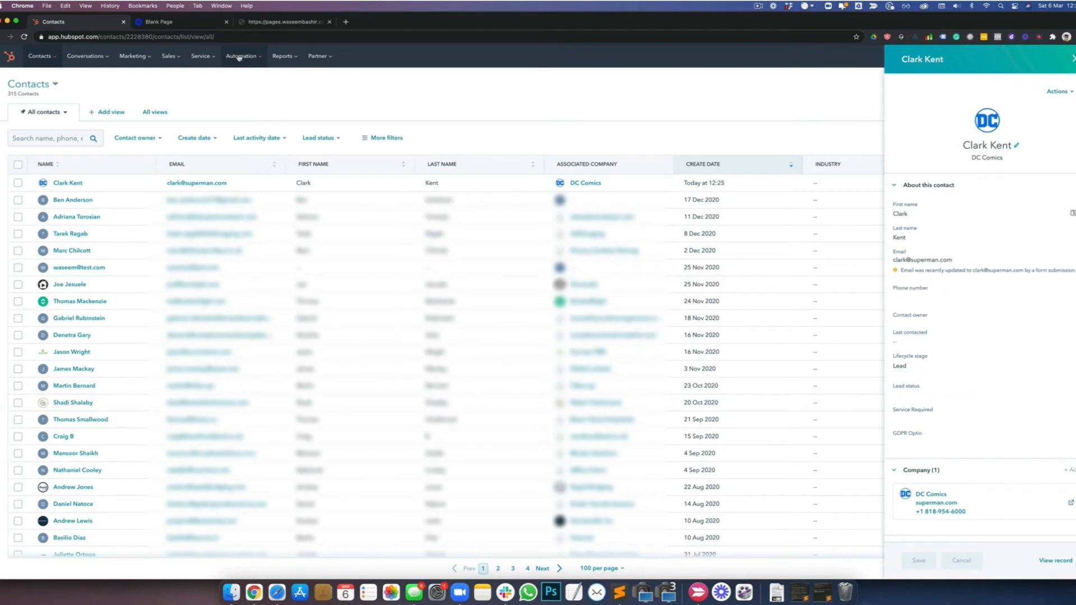
Step: Open Unbounce Test Form in HubSpot's form editor and examine its hidden UTM fields, including the utm_source settings
click(190, 22)
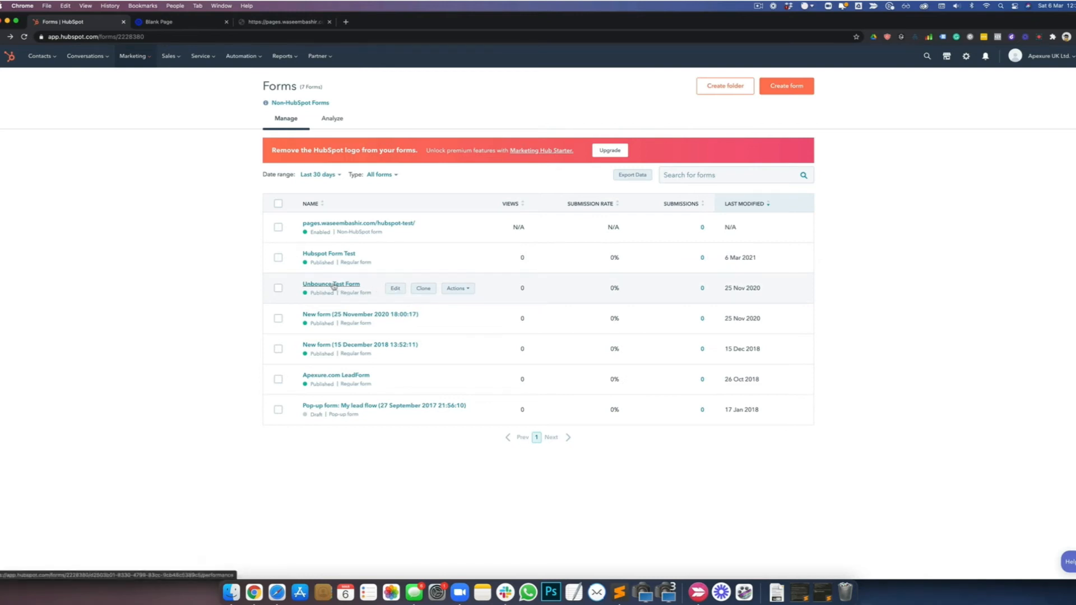
click(395, 289)
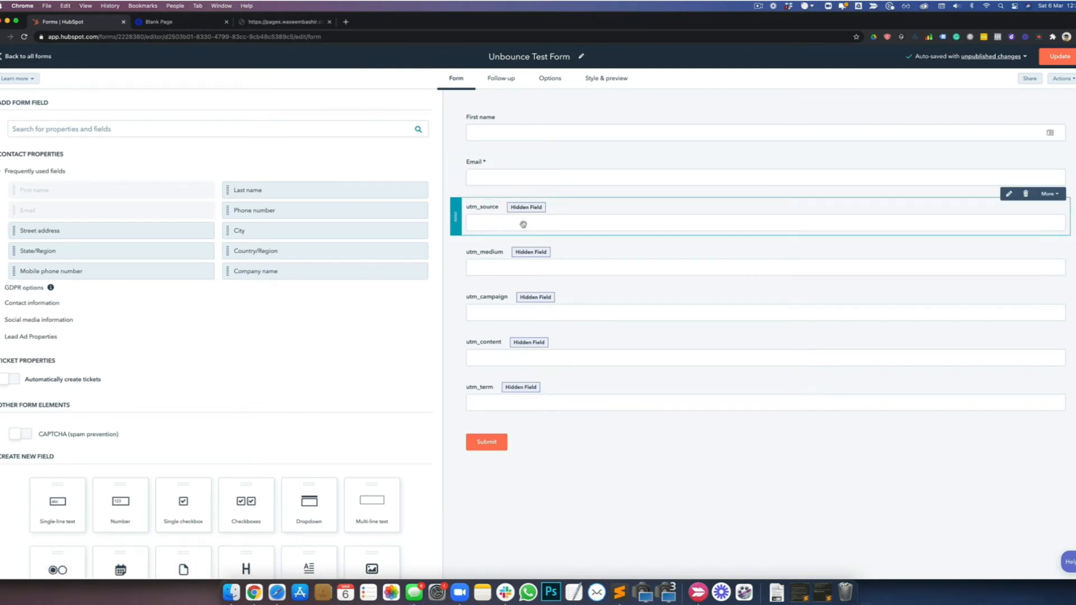
click(555, 221)
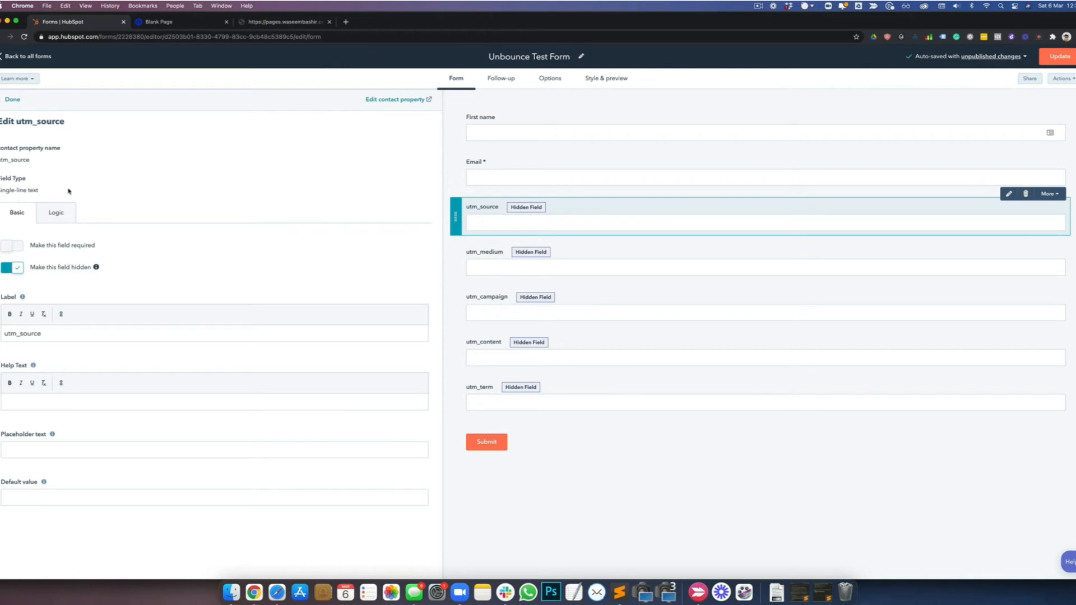
click(13, 100)
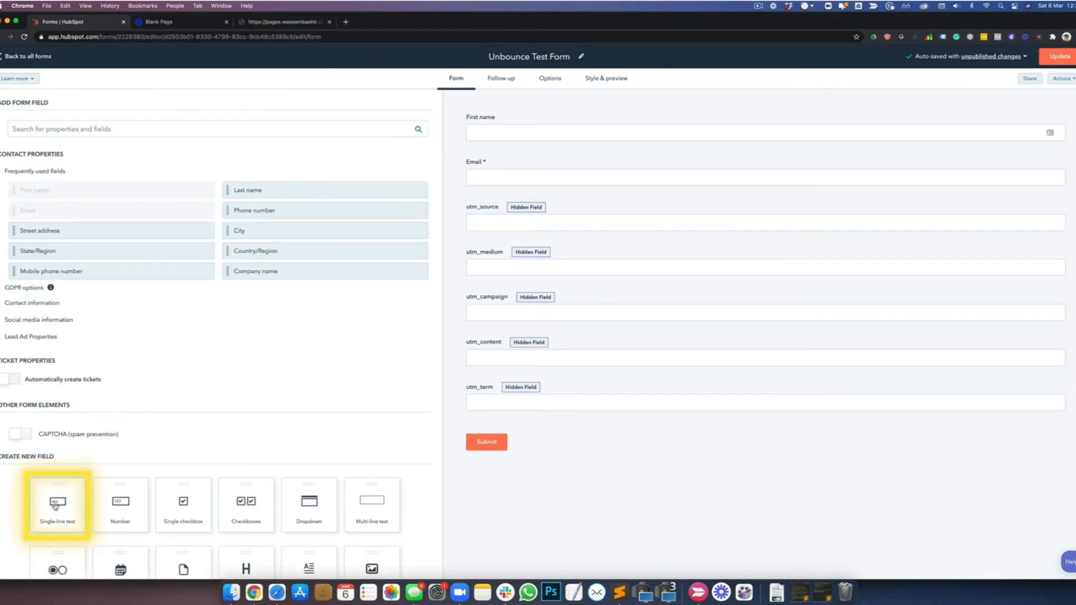
click(511, 219)
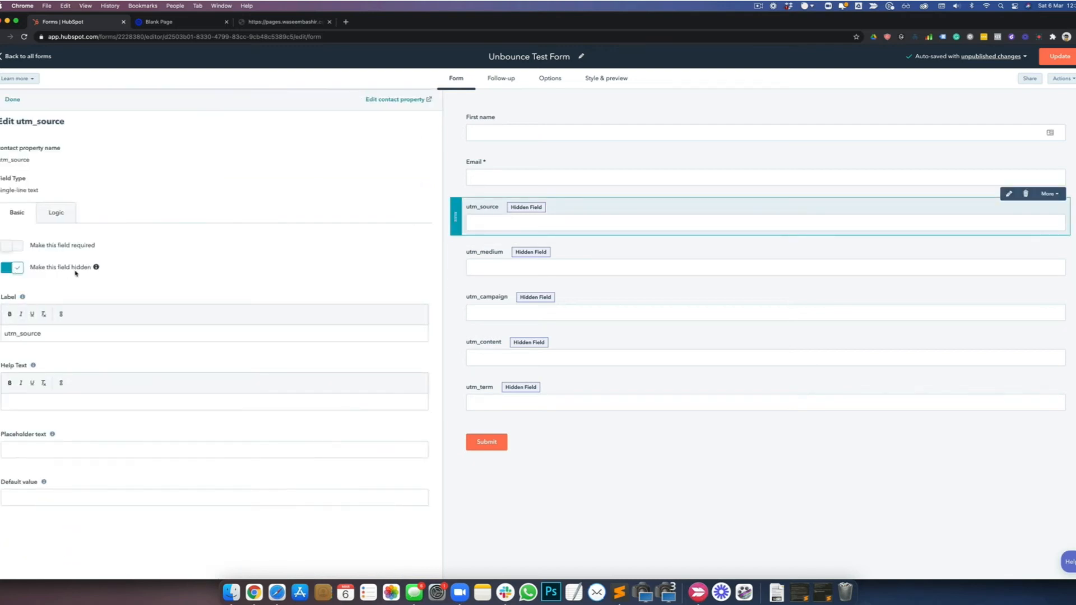
click(179, 21)
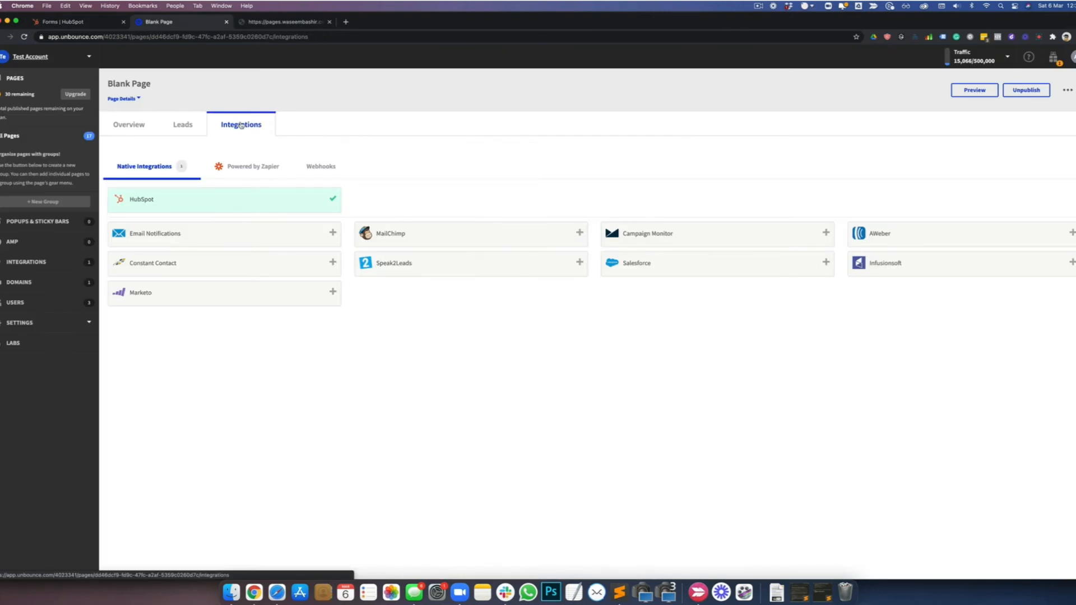
click(86, 22)
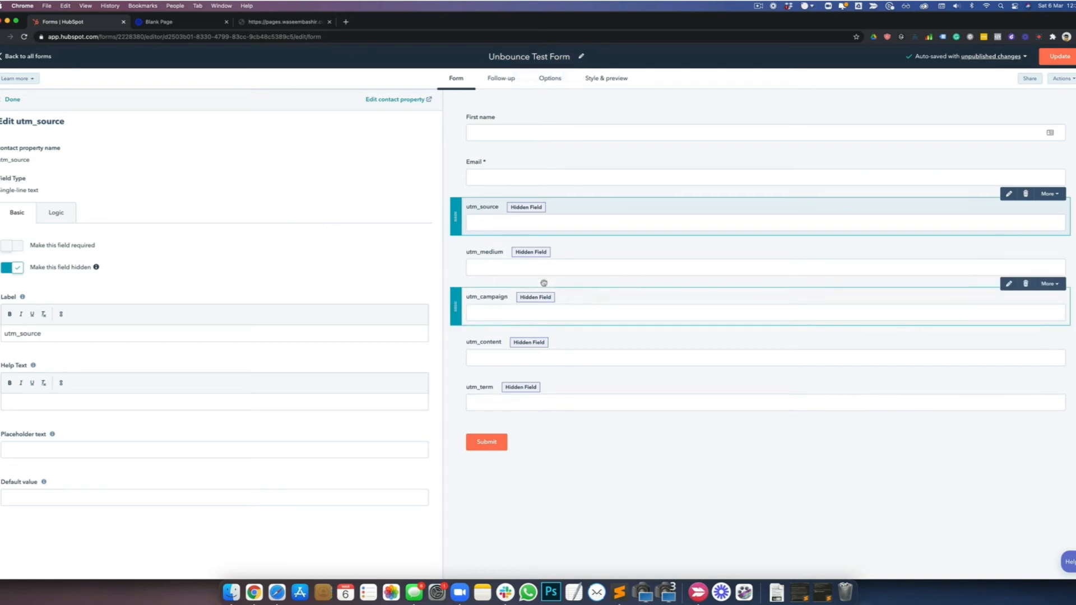
Step: Switch to Unbounce, open the landing page form's field design, and add five hidden fields
click(156, 25)
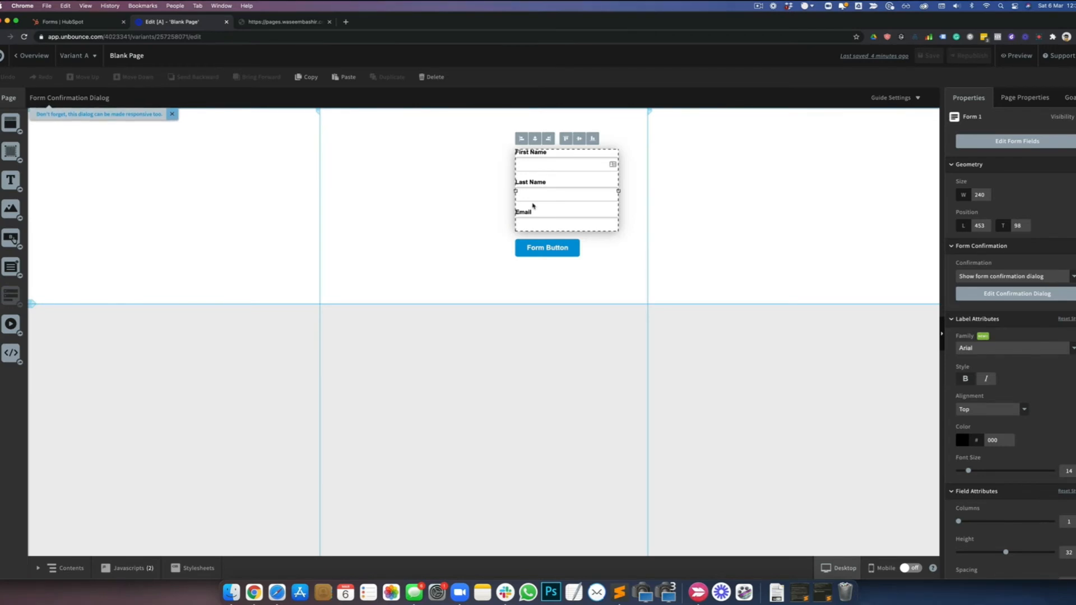
double_click(532, 206)
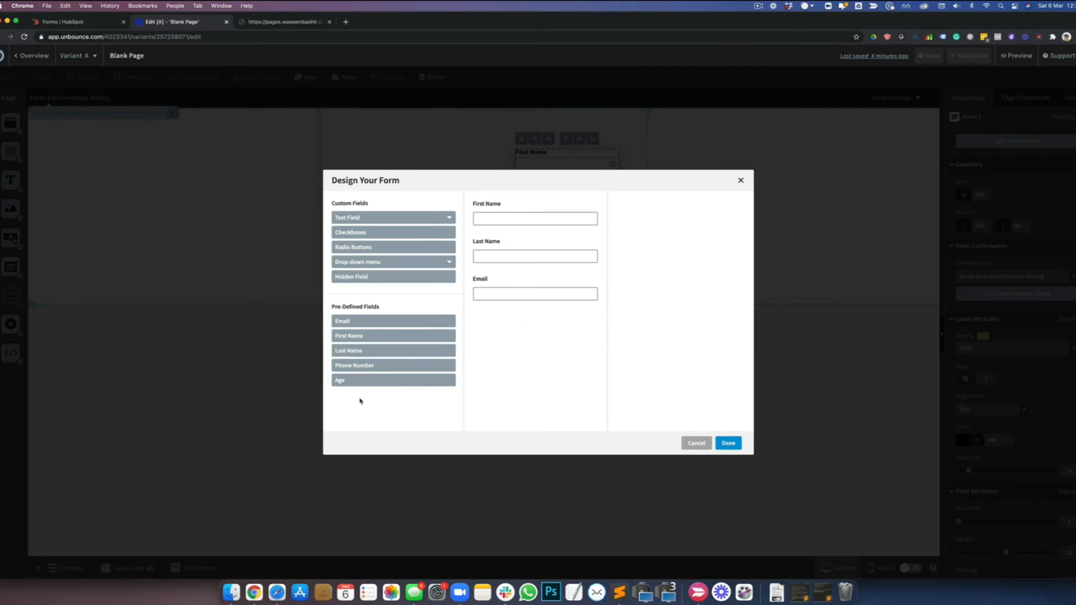
click(361, 279)
click(360, 279)
click(360, 279)
click(360, 279)
click(360, 279)
Step: Name the first three hidden fields utm_source, utm_campaign and utm_medium
click(527, 326)
double_click(653, 220)
text(utm_source)
click(538, 363)
text(utm_campaign)
click(537, 401)
double_click(653, 219)
text(utm_)
key(ctrl+shift+Tab)
key(ctrl+Tab)
text(medium)
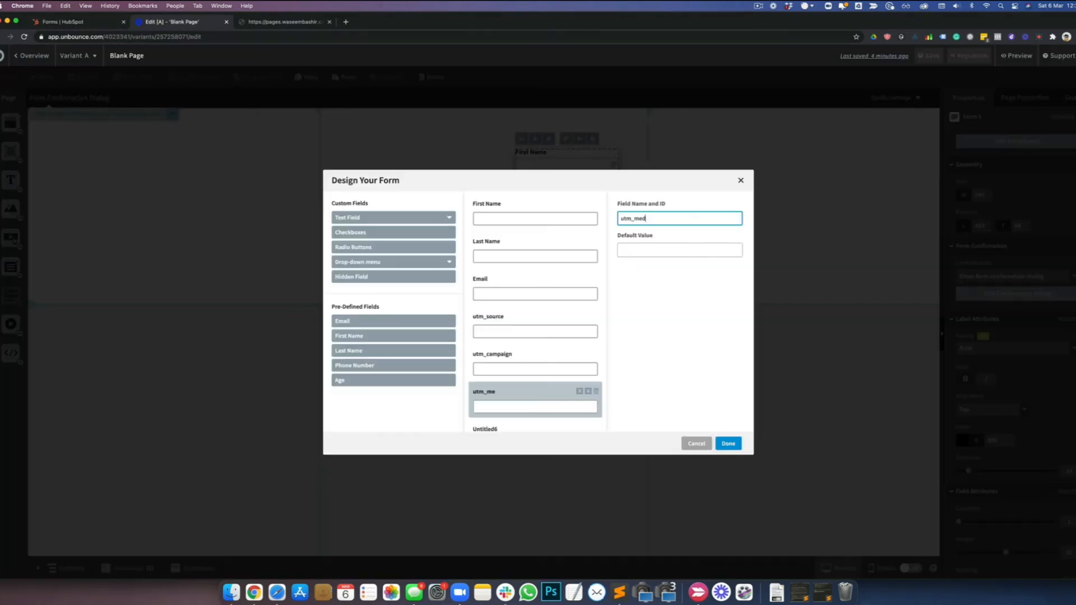
click(727, 443)
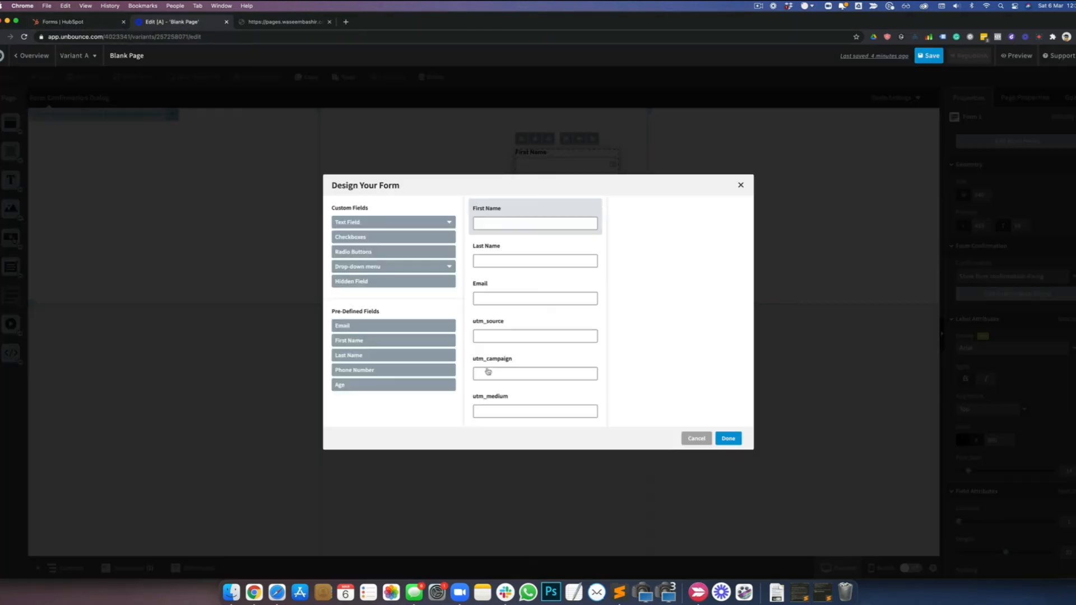
Step: Name the last two hidden fields utm_content and utm_term, and apply the form design
scroll(535, 336, down, 2)
click(535, 364)
text(utm)
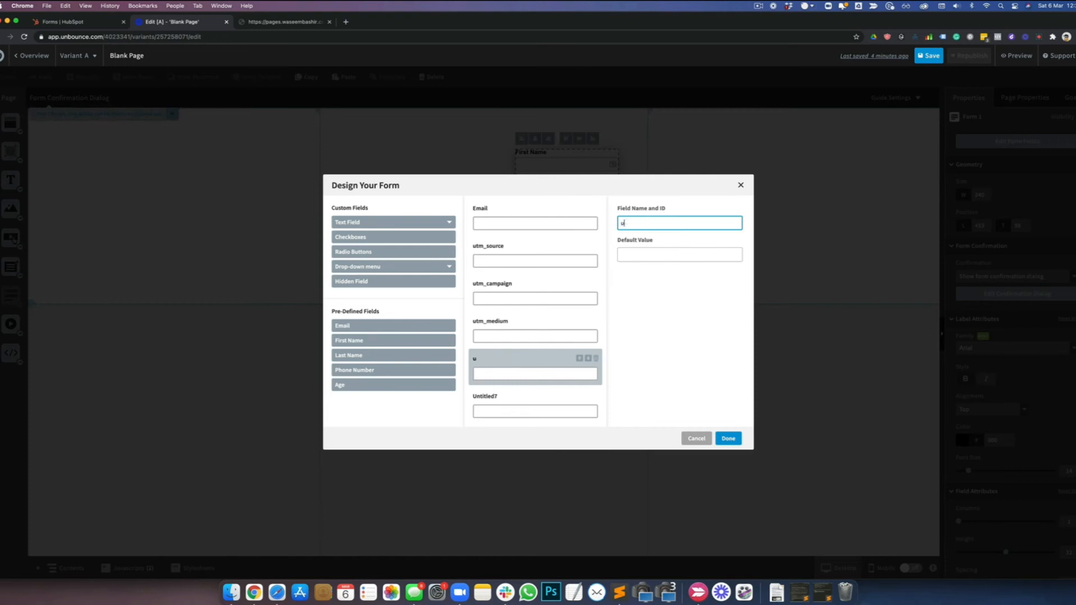
text(_)
key(ctrl+shift+Tab)
key(ctrl+Tab)
text(content)
click(535, 411)
text(utm_term)
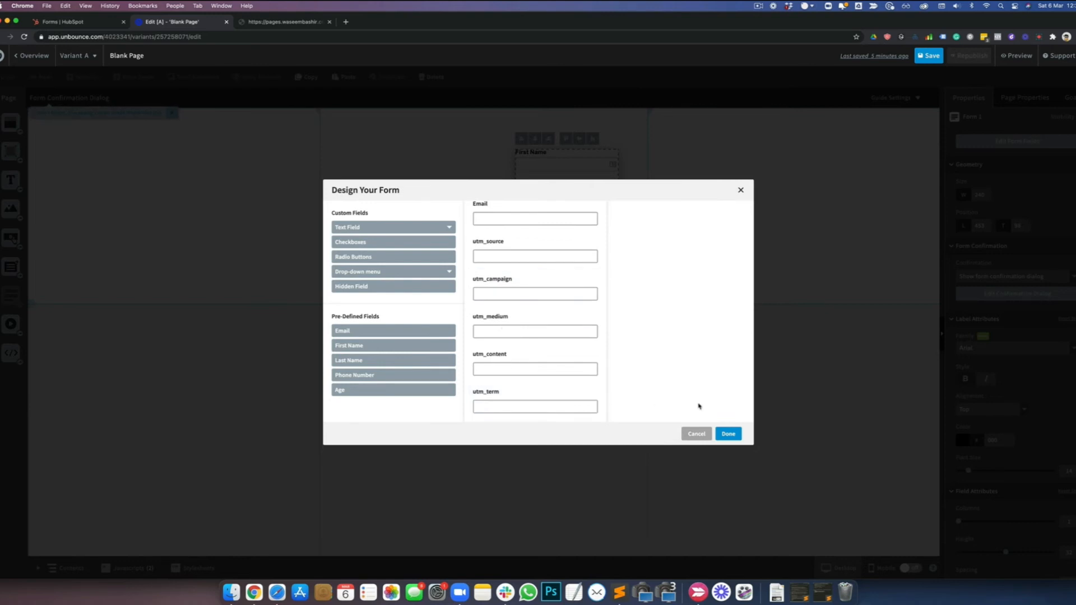
click(728, 434)
Step: Save the edited landing page and republish it with the new hidden fields
click(929, 56)
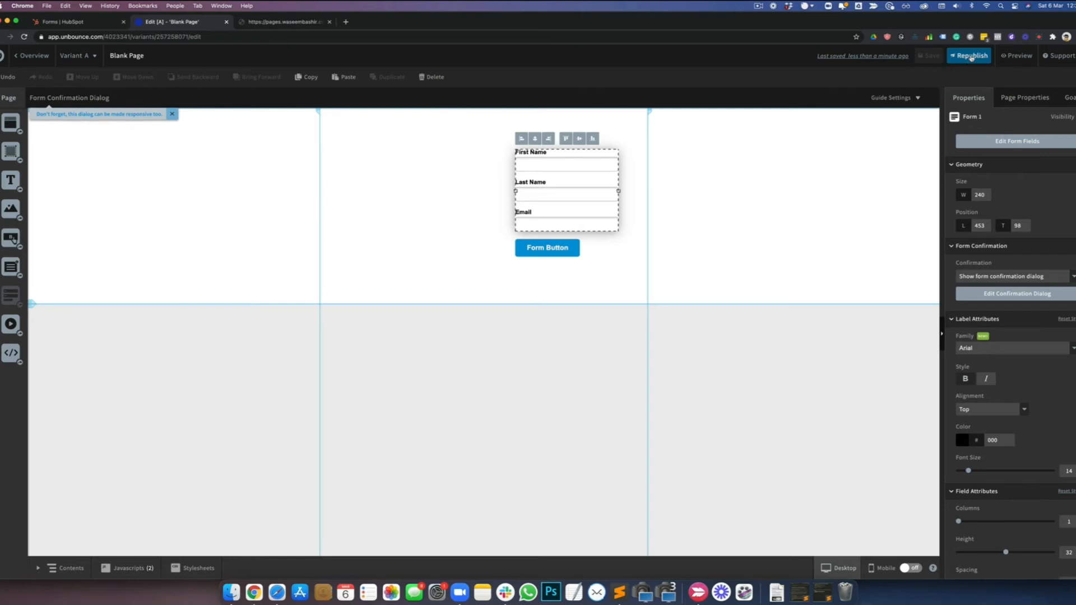
click(971, 56)
click(618, 417)
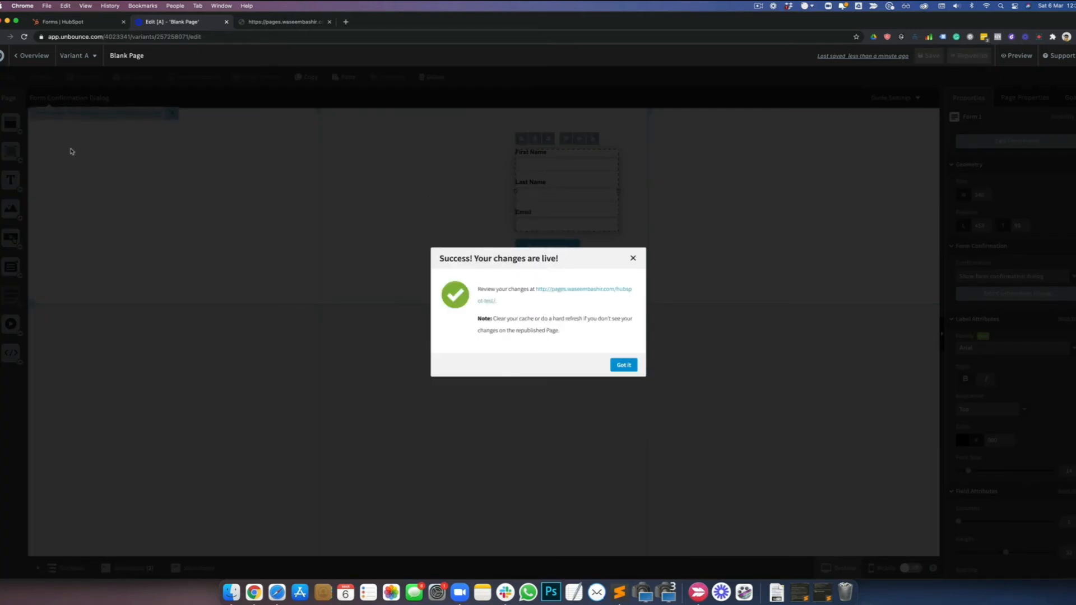
click(618, 363)
Step: Return to the page overview and remove the page's existing HubSpot integration
click(37, 56)
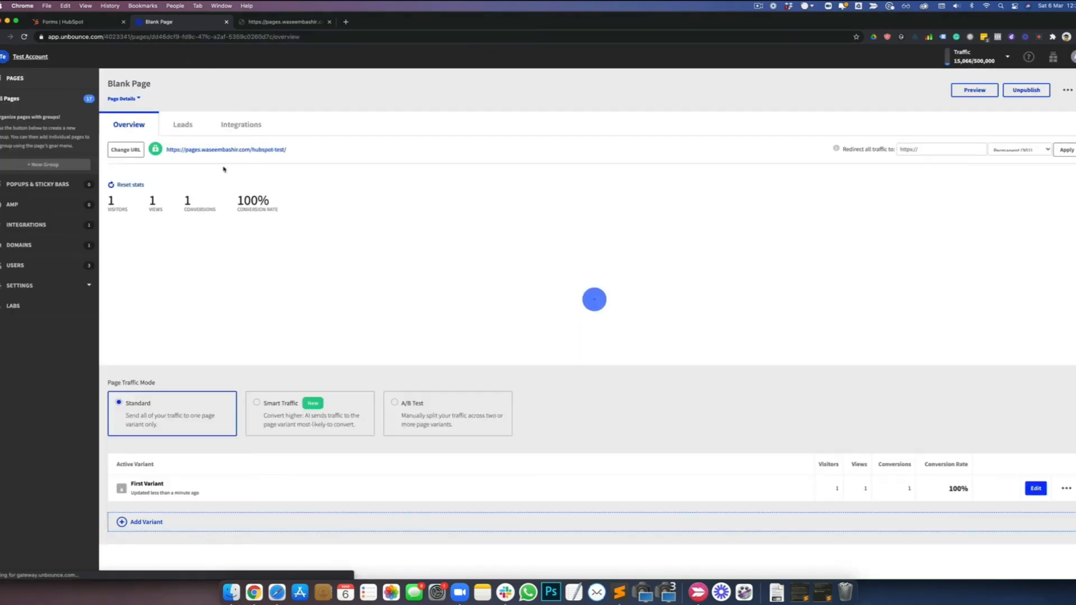
click(251, 125)
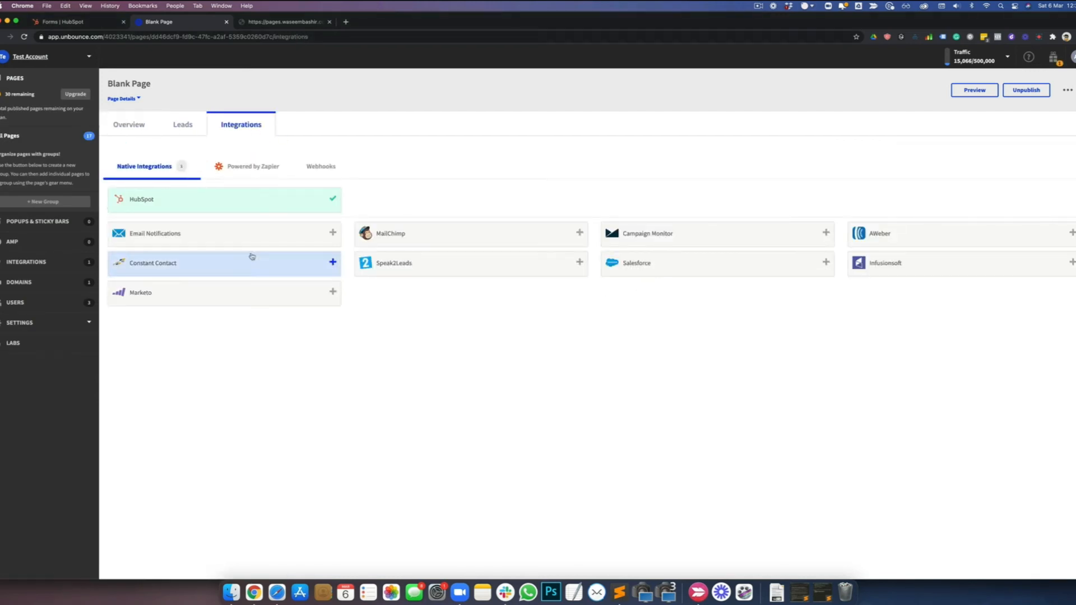
click(261, 200)
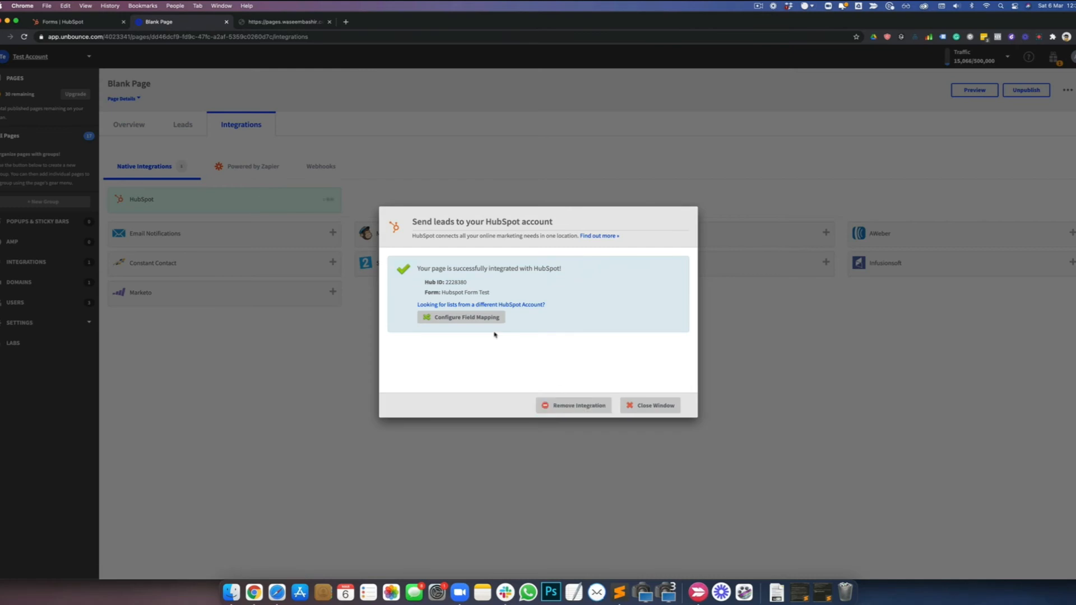
click(573, 405)
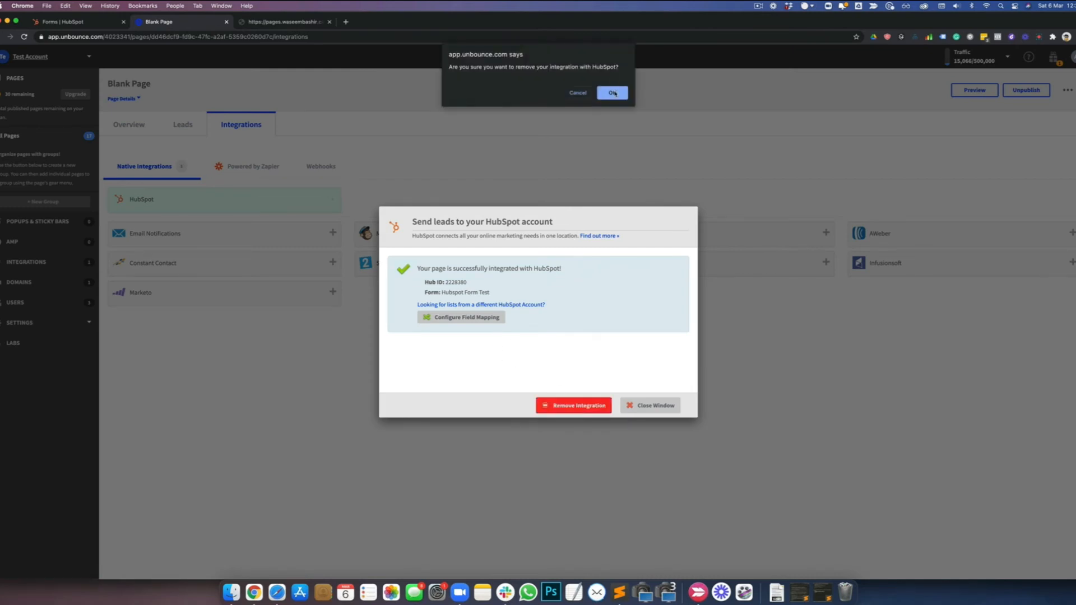
click(612, 92)
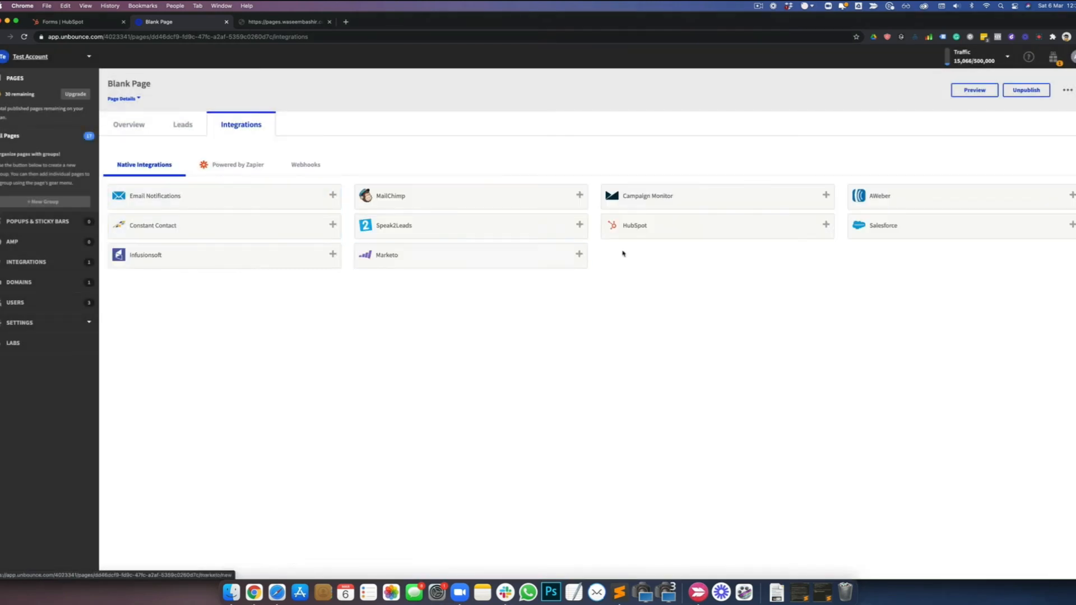
Step: Integrate the page with HubSpot and send its leads to the Unbounce Test Form
click(630, 228)
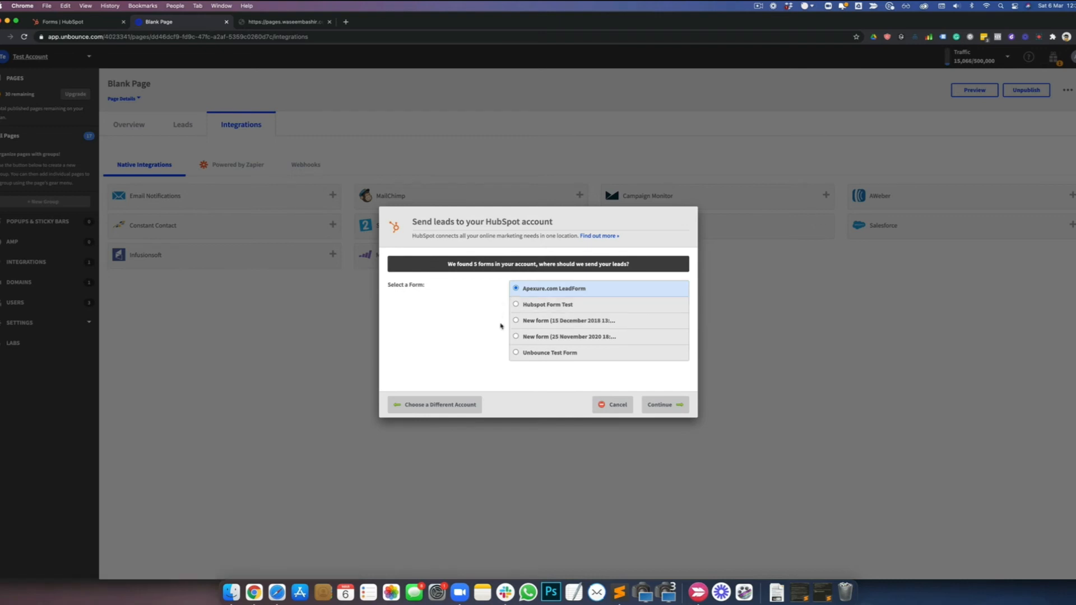
click(522, 358)
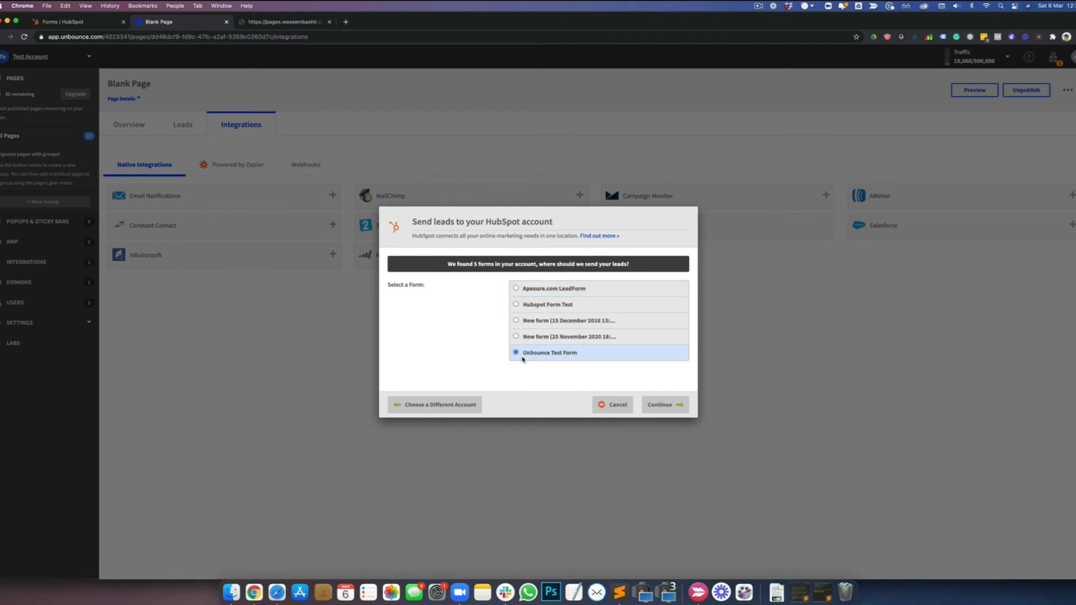
click(672, 403)
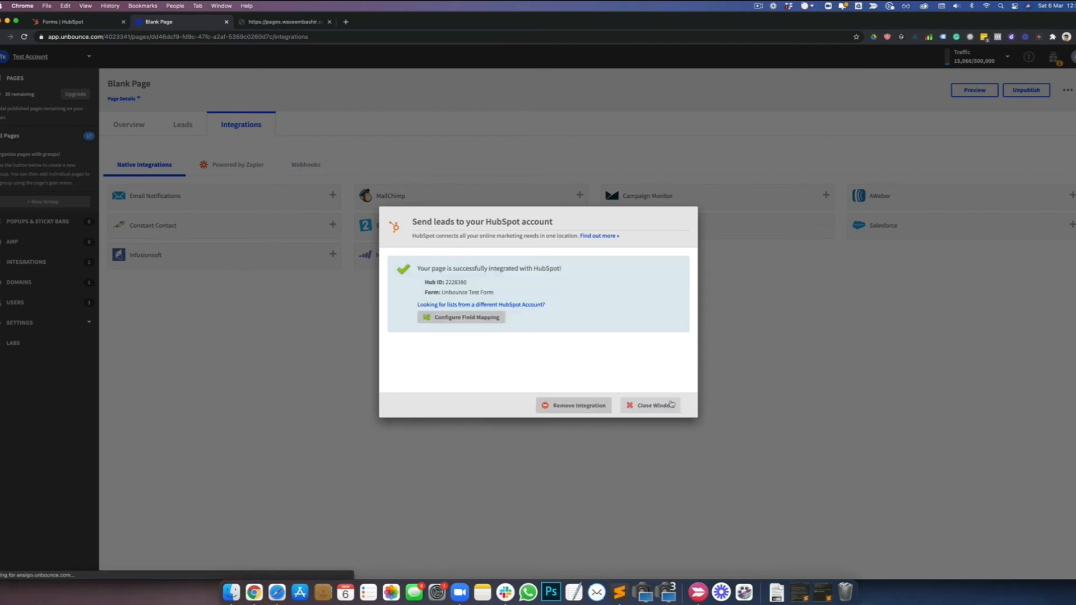
Step: Configure the field mapping by mapping First Name to firstname, check the UTM field mappings, and save the changes
click(475, 323)
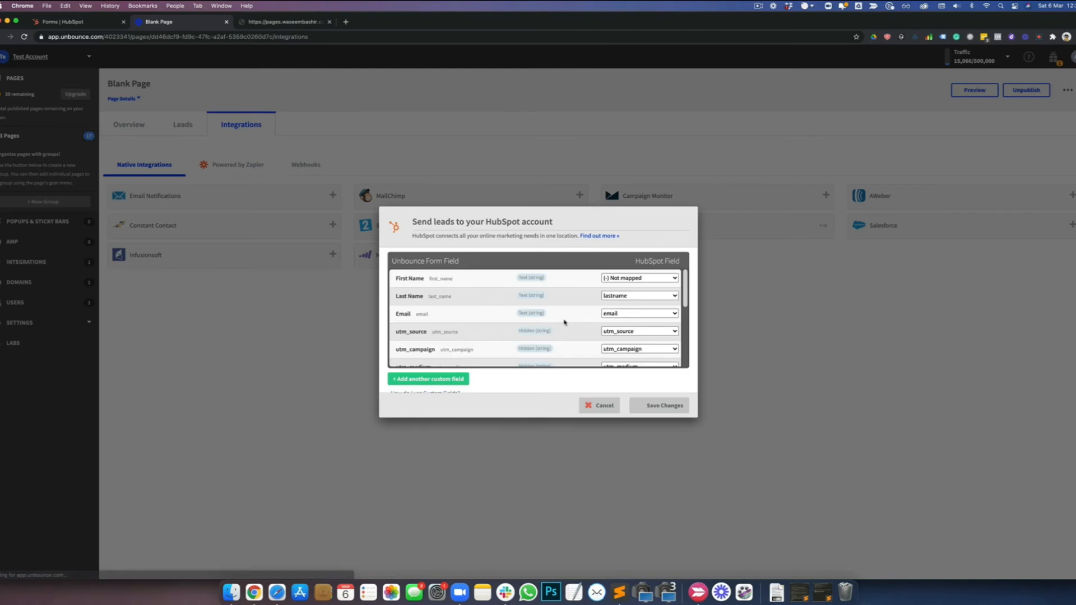
click(626, 279)
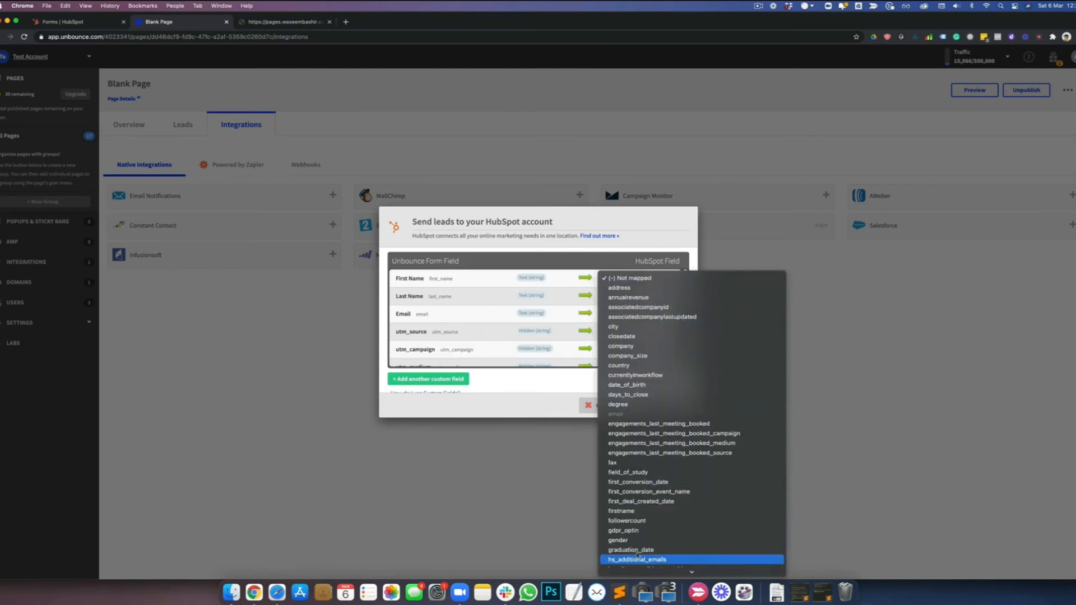
click(642, 512)
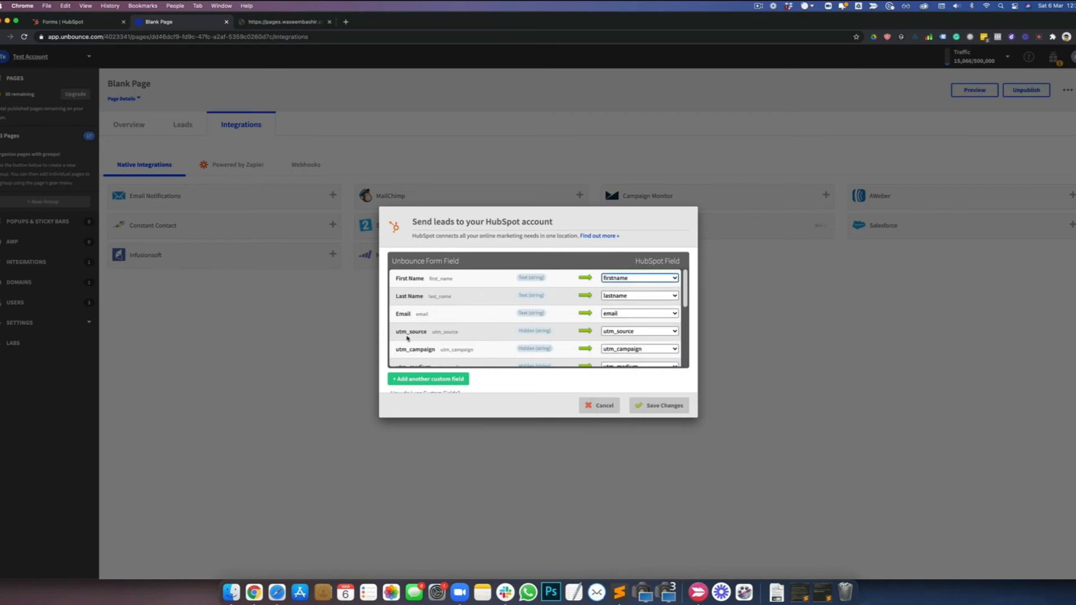
scroll(447, 335, down, 2)
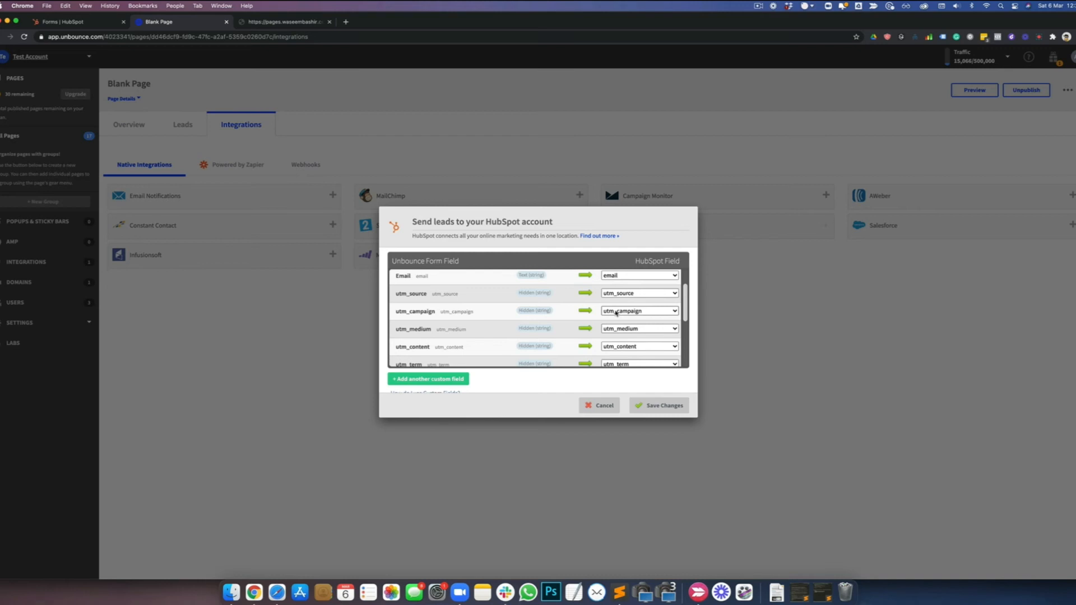
scroll(496, 324, down, 1)
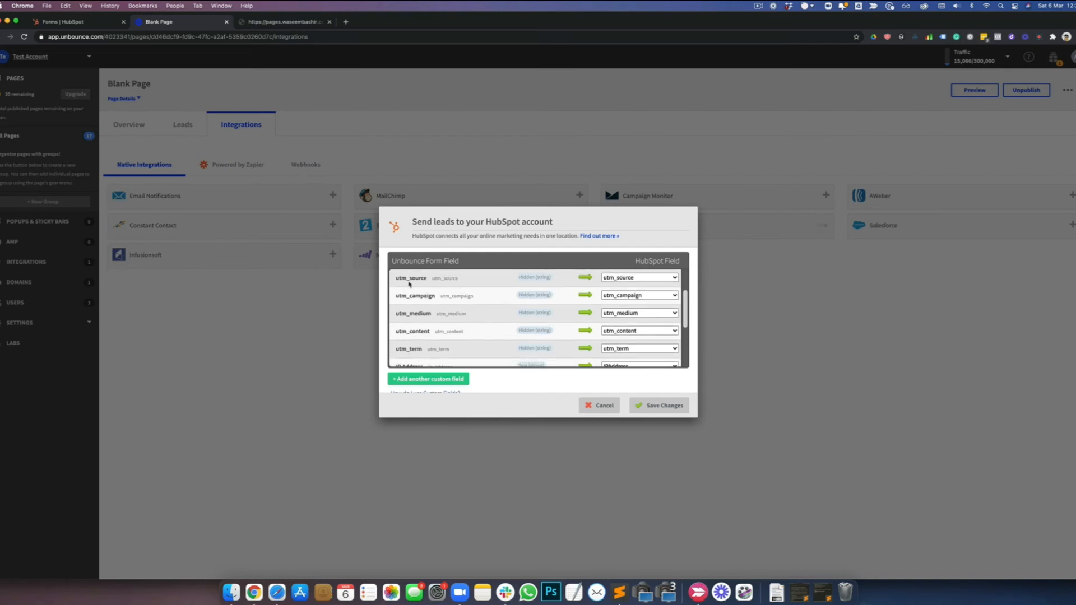
click(652, 409)
click(653, 409)
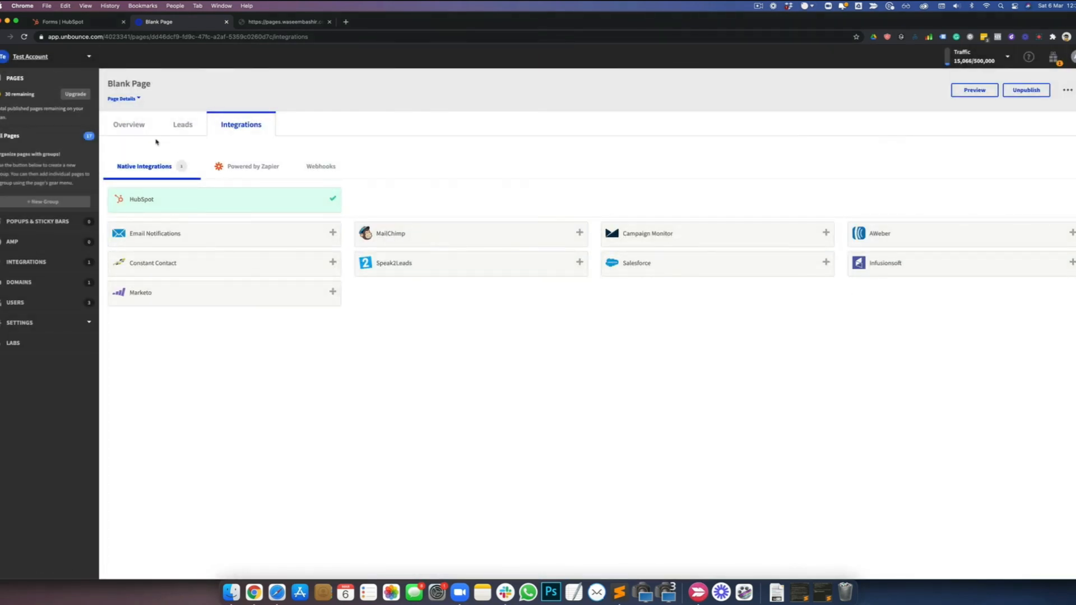
Step: Copy the published landing page's URL from the page overview
click(132, 126)
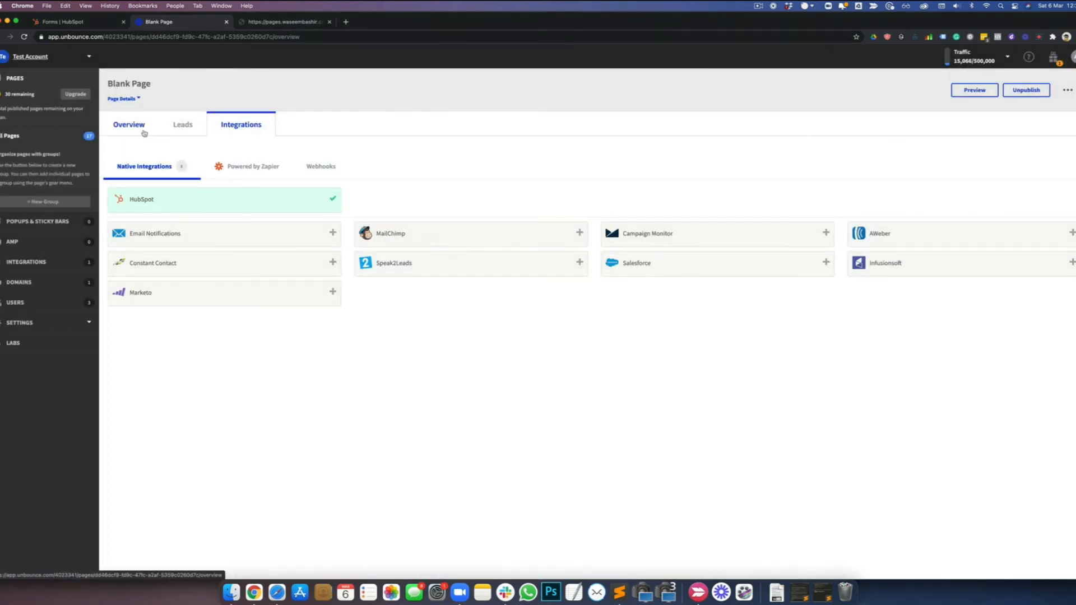
triple_click(306, 155)
key(super+c)
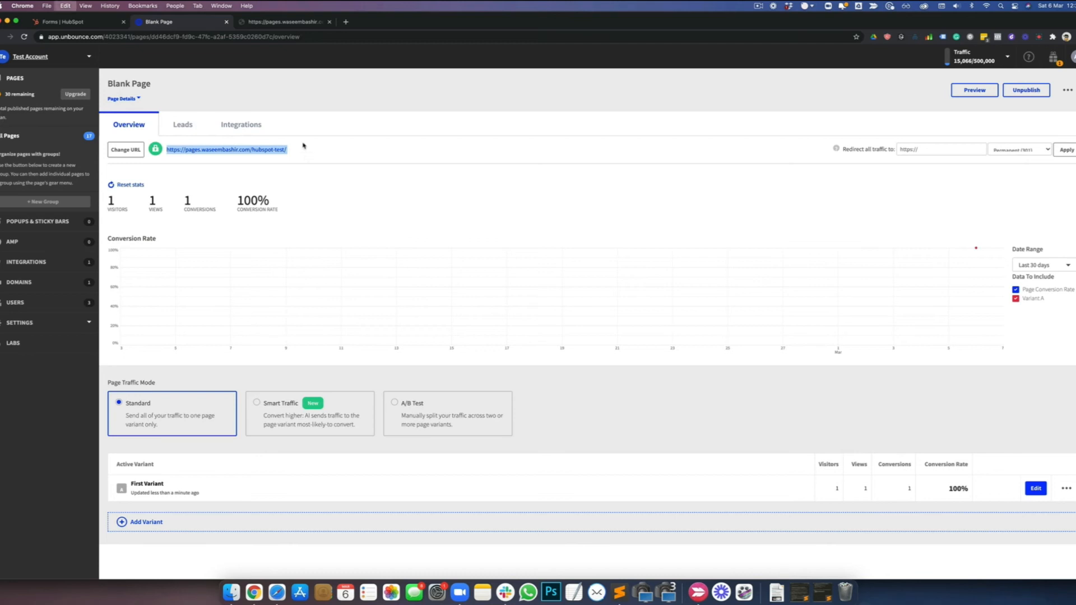
Step: Find and open Google's Campaign URL Builder in a new browser tab
click(346, 21)
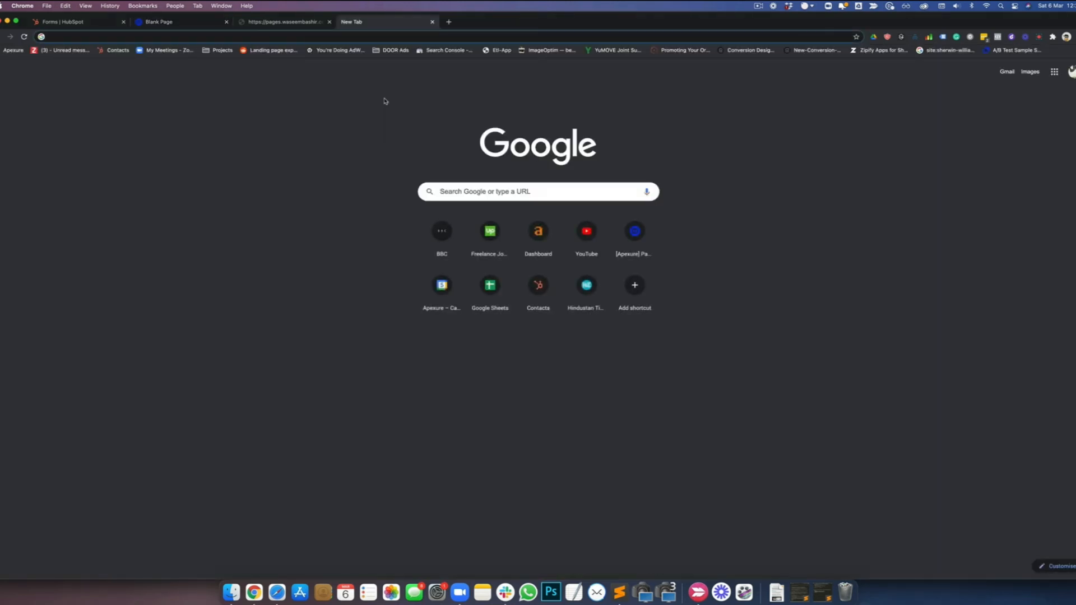
text(google c)
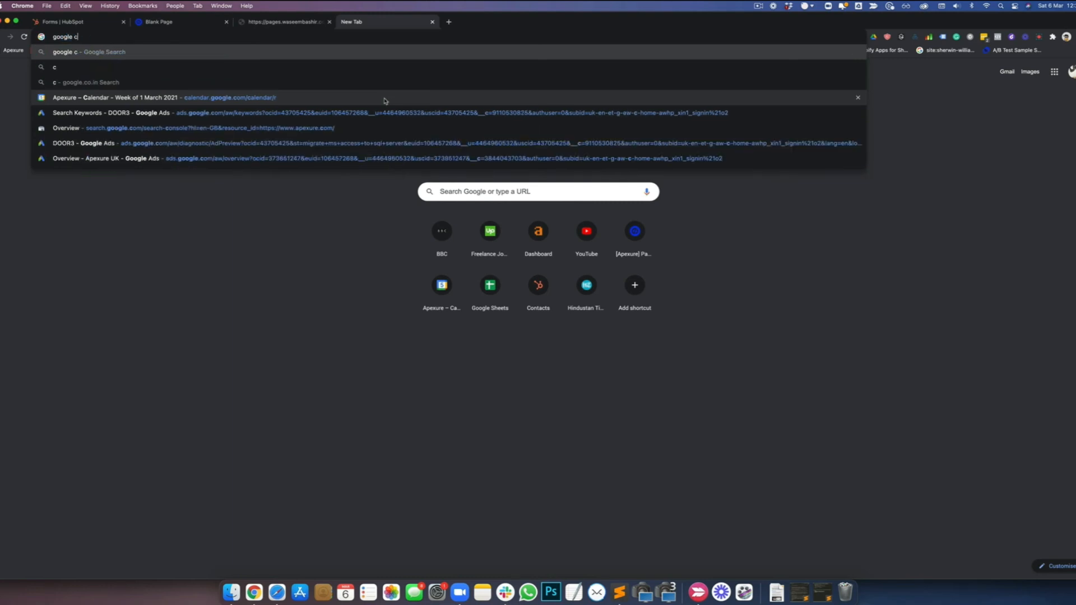
text(ampaig)
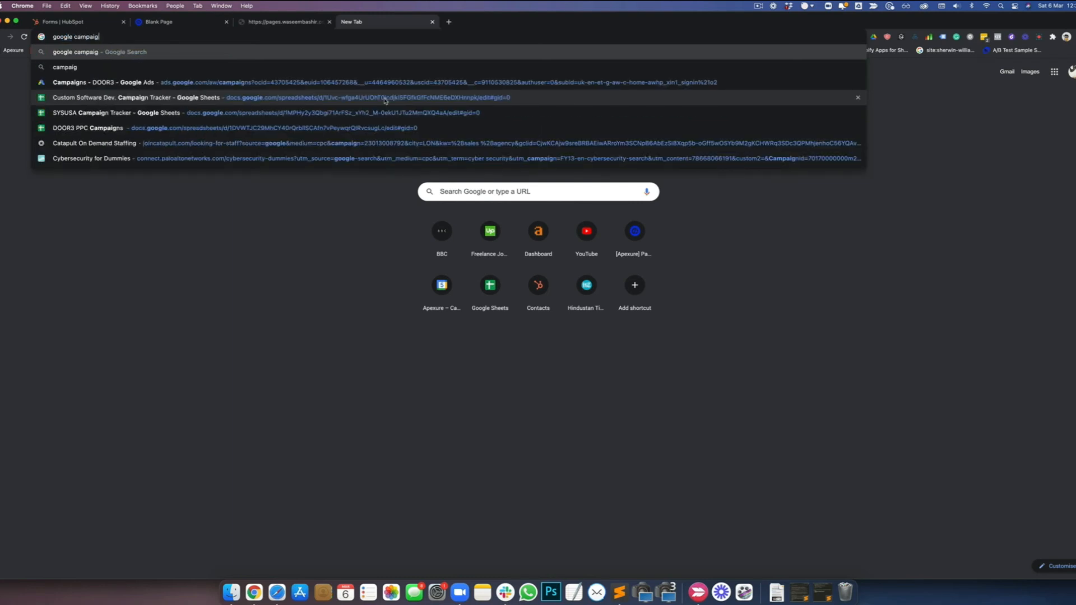
text(n builder)
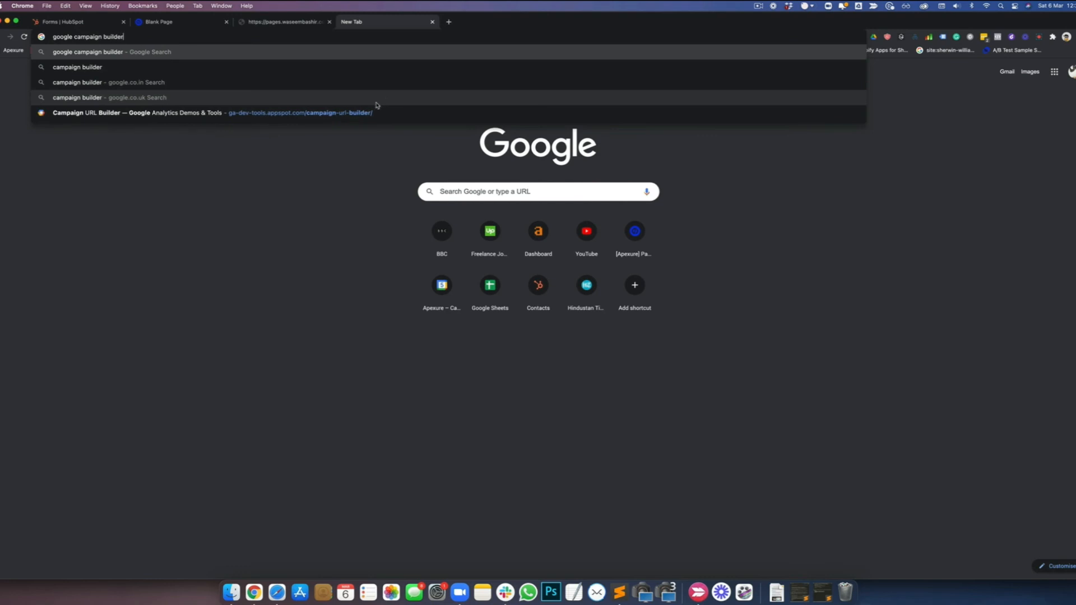
key(Down)
key(Down)
key(Down)
text(utm)
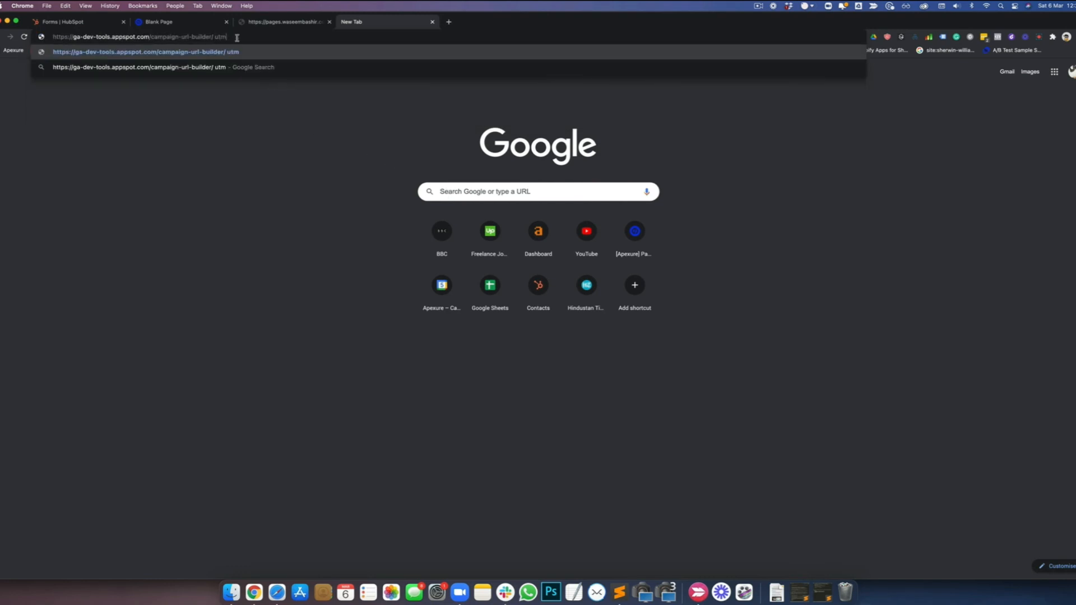
key(Return)
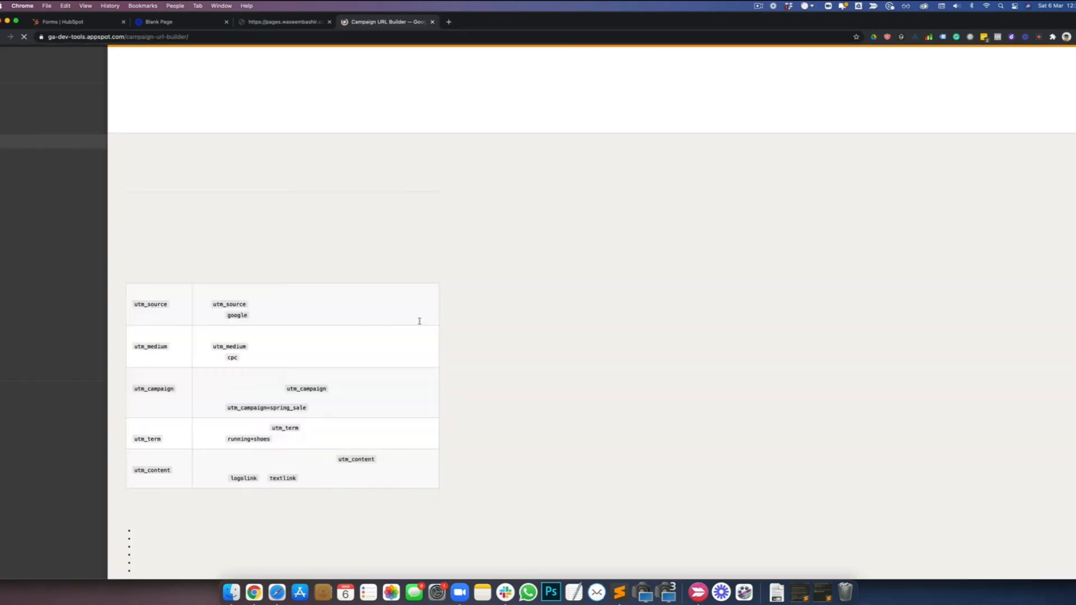
Step: Set the website URL to the copied landing page address and copy the generated campaign URL
triple_click(231, 240)
key(cmd+v)
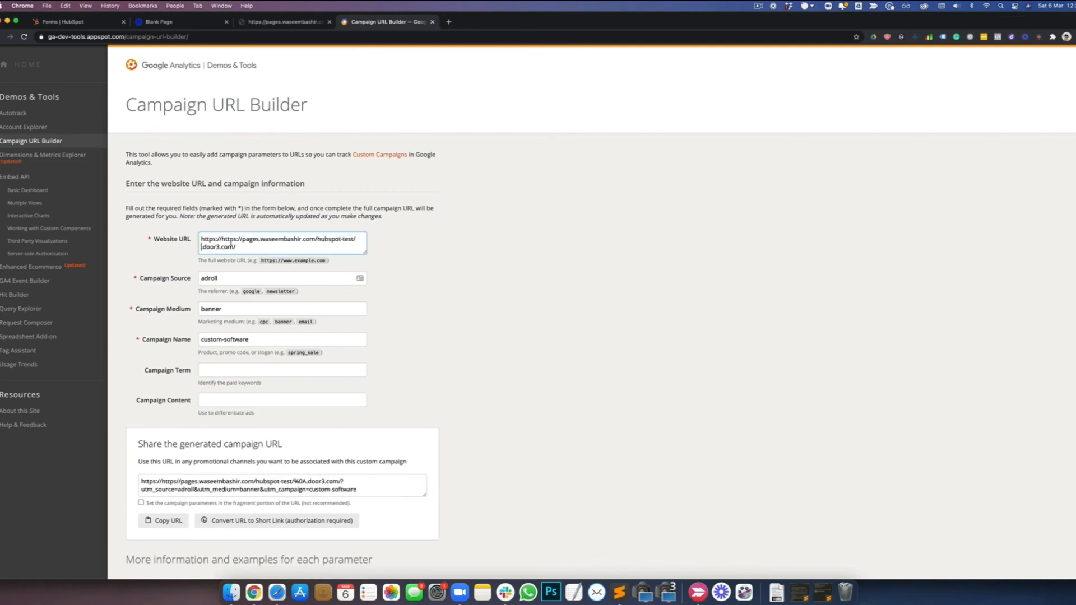
double_click(232, 278)
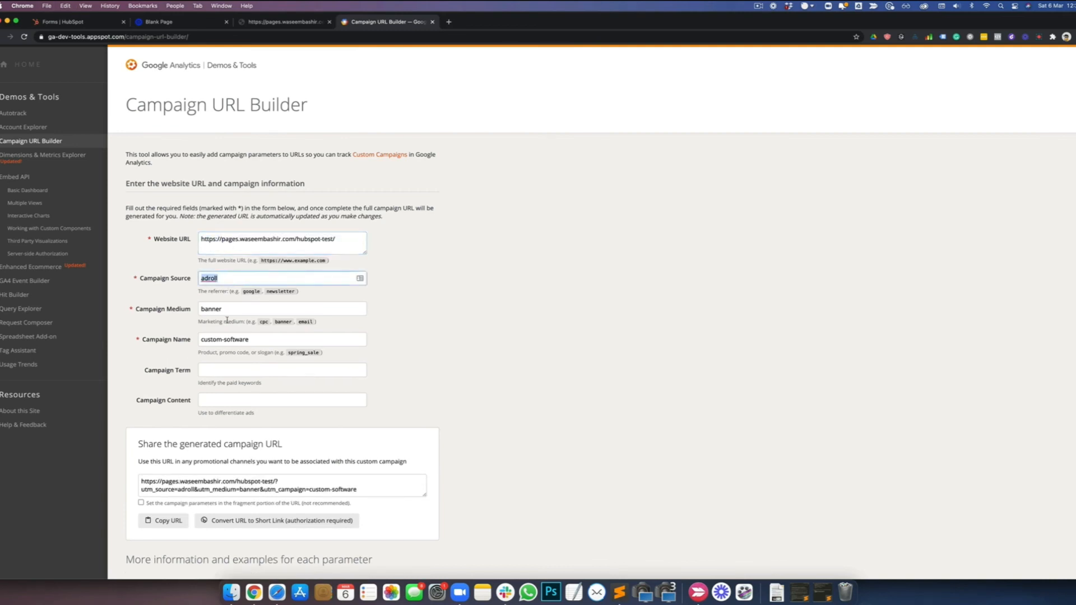
click(504, 383)
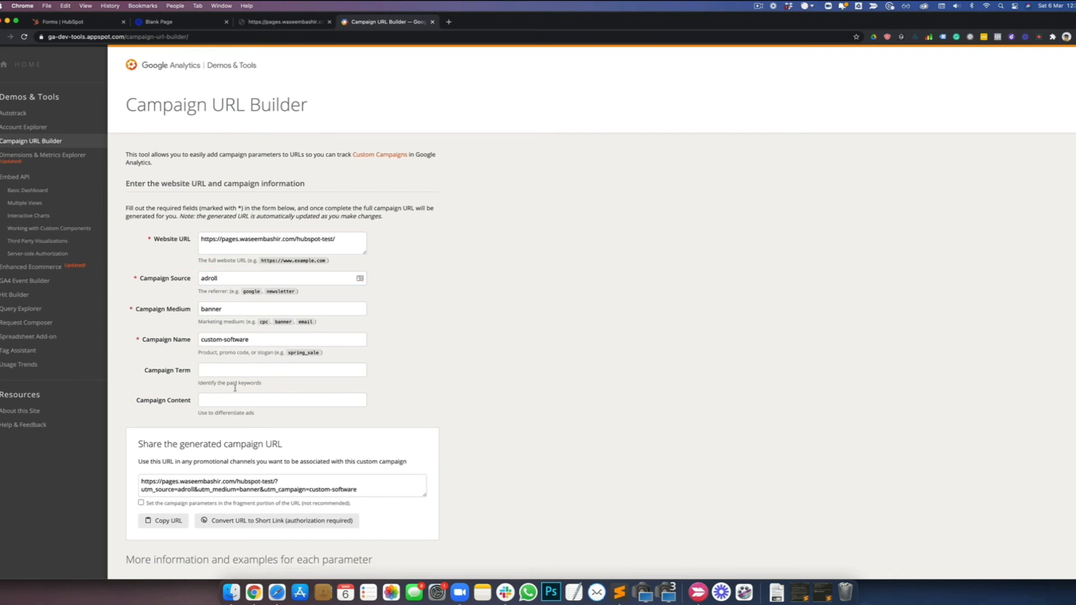
click(273, 491)
click(190, 520)
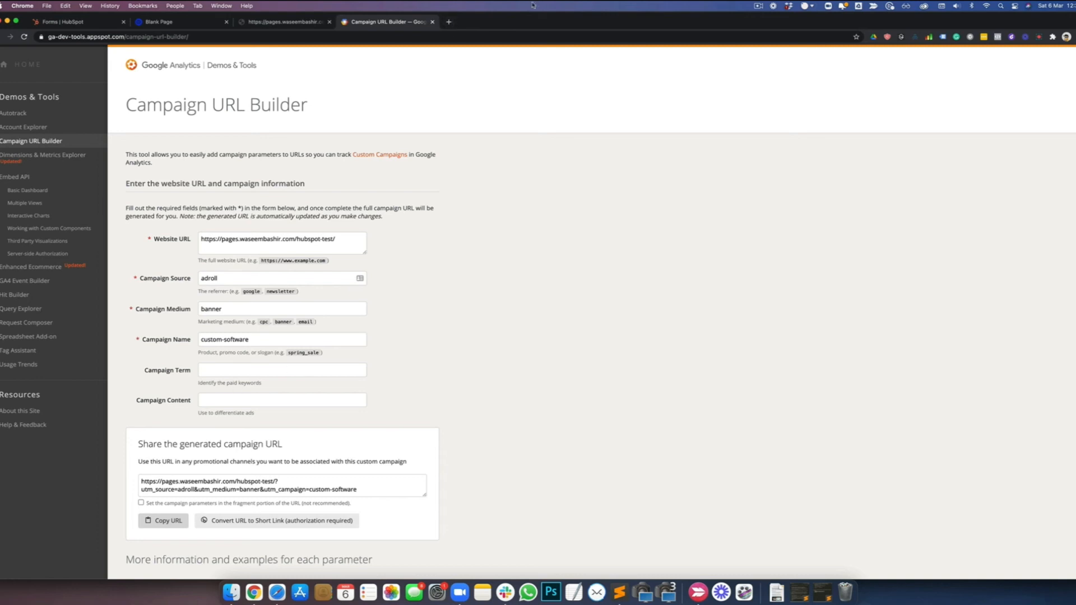
Step: Open the campaign URL in a new tab, submit the form with a test lead's name and email, and dismiss the confirmation
click(447, 23)
key(super+v)
key(Return)
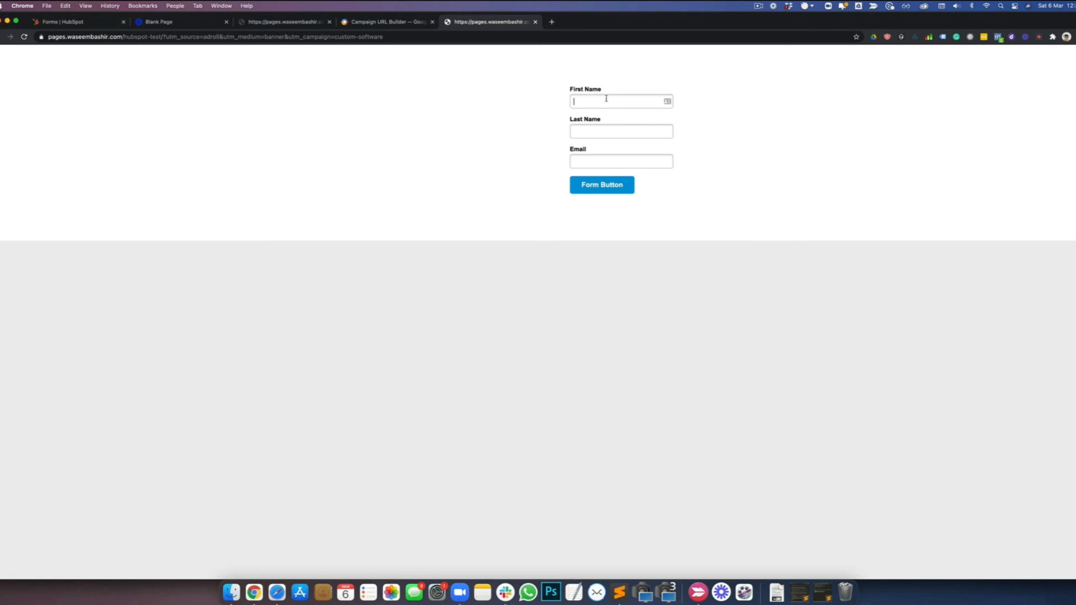
click(615, 192)
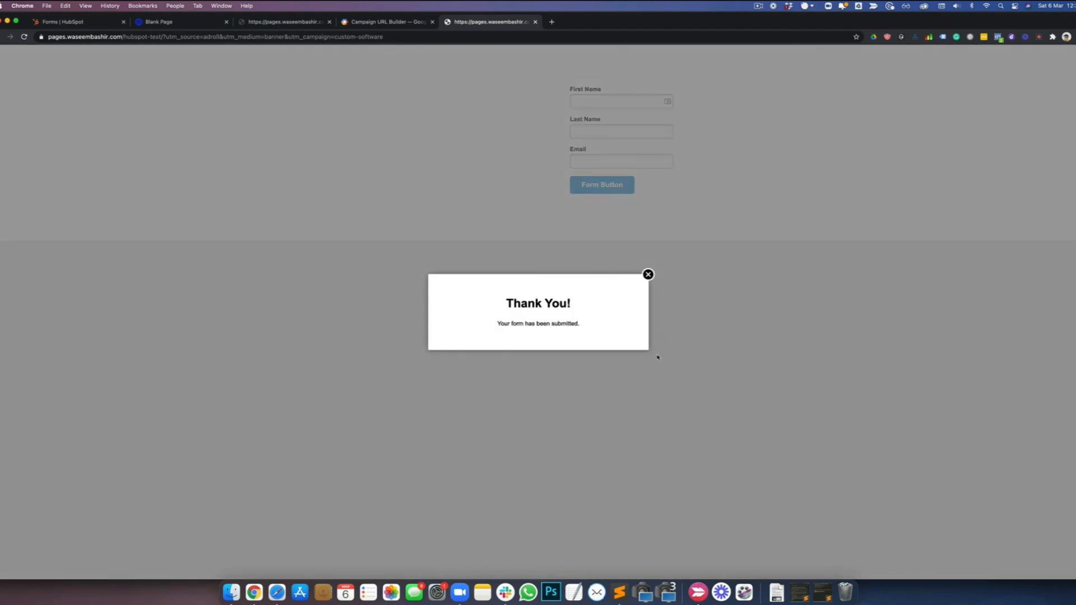
click(647, 275)
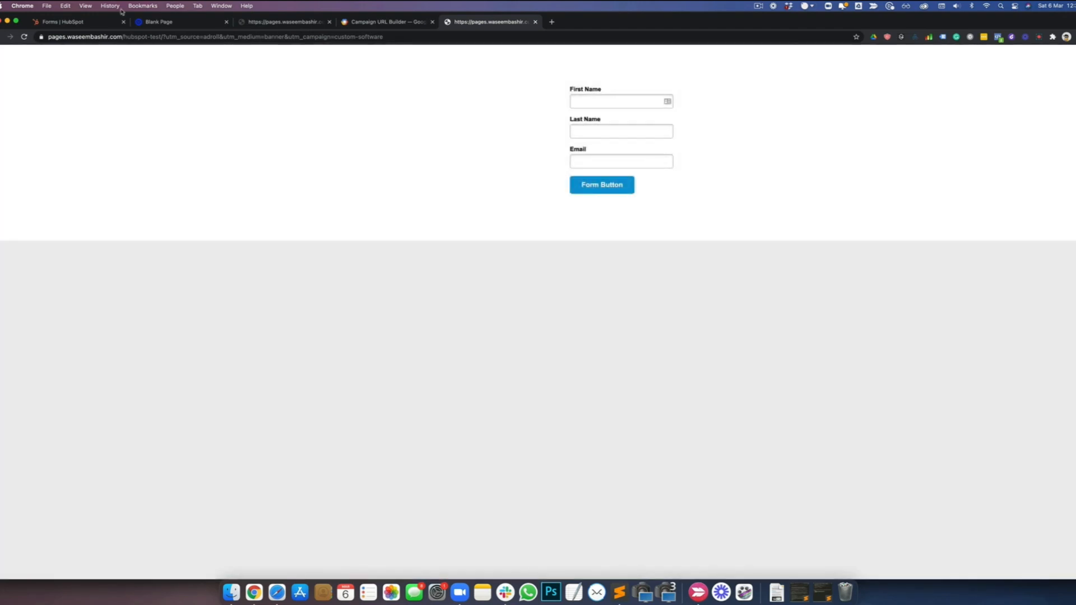
Step: Switch to HubSpot, leave the form editor, and open the test lead's record from the contacts
click(103, 22)
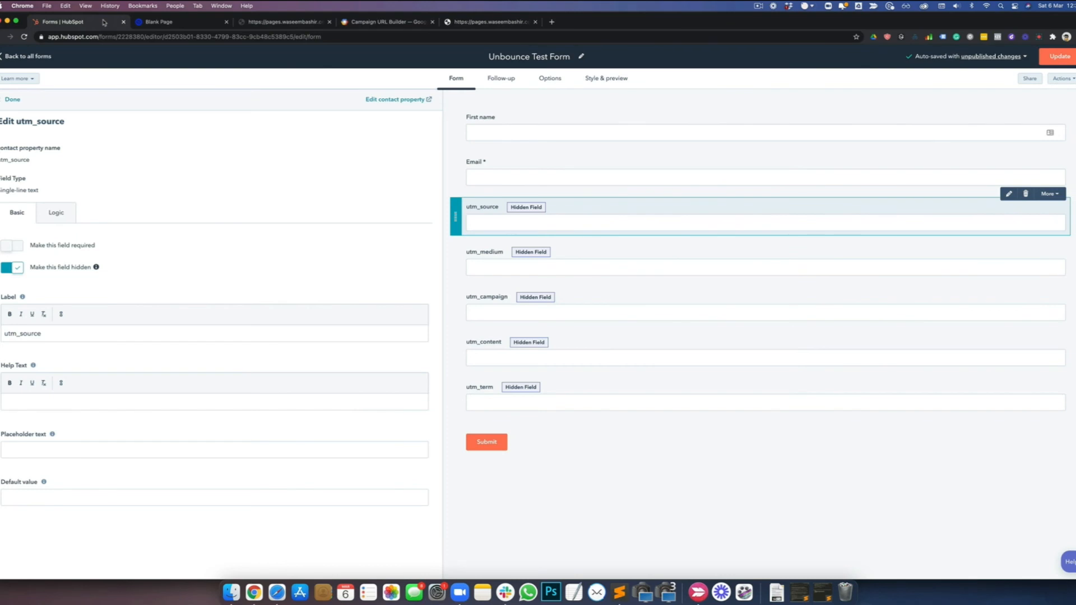
click(28, 56)
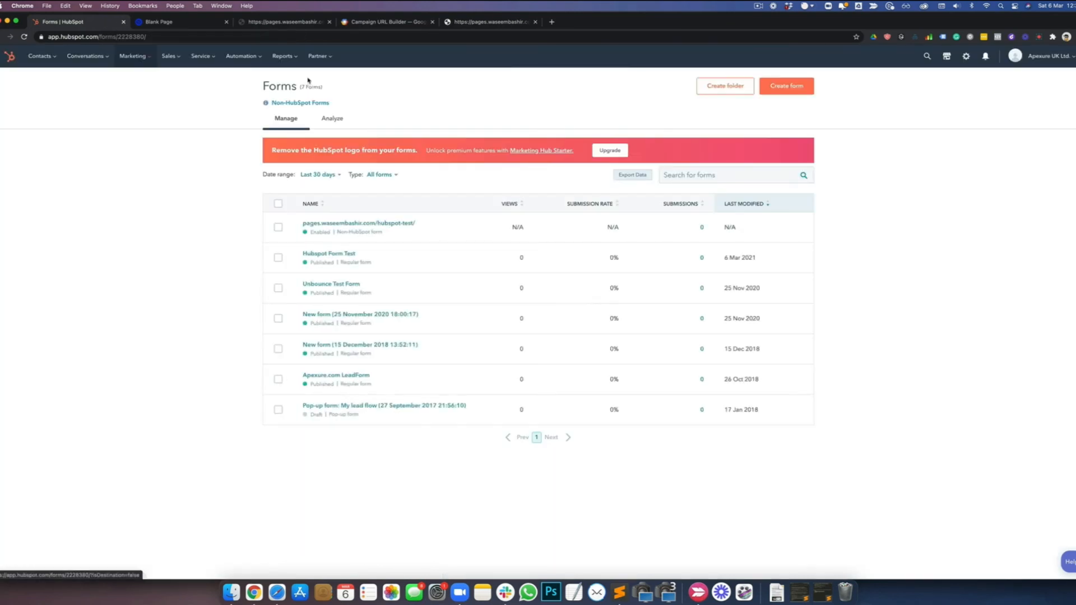
click(37, 59)
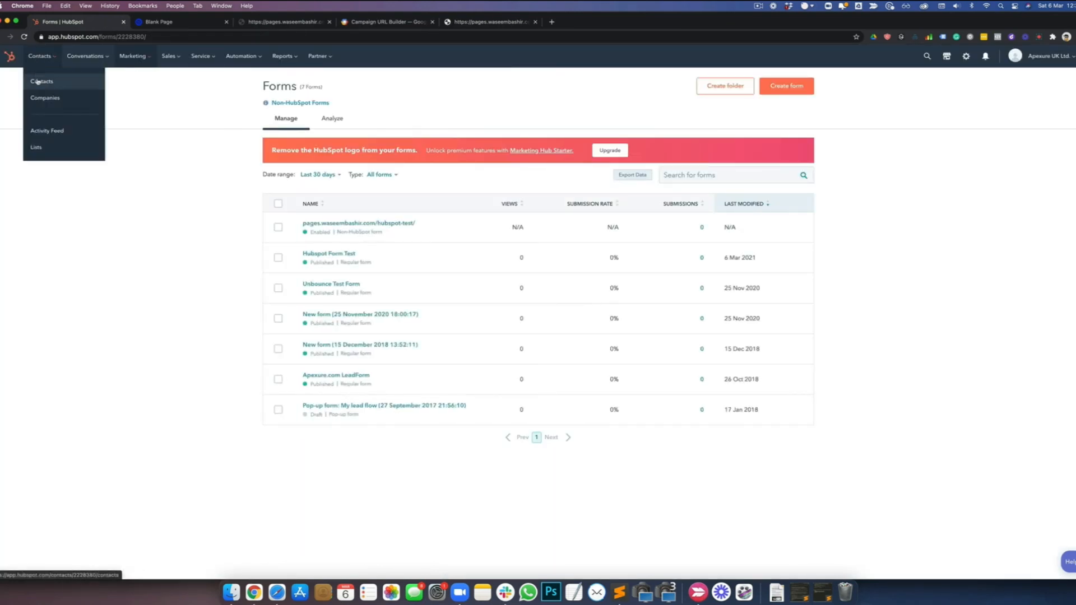
click(40, 81)
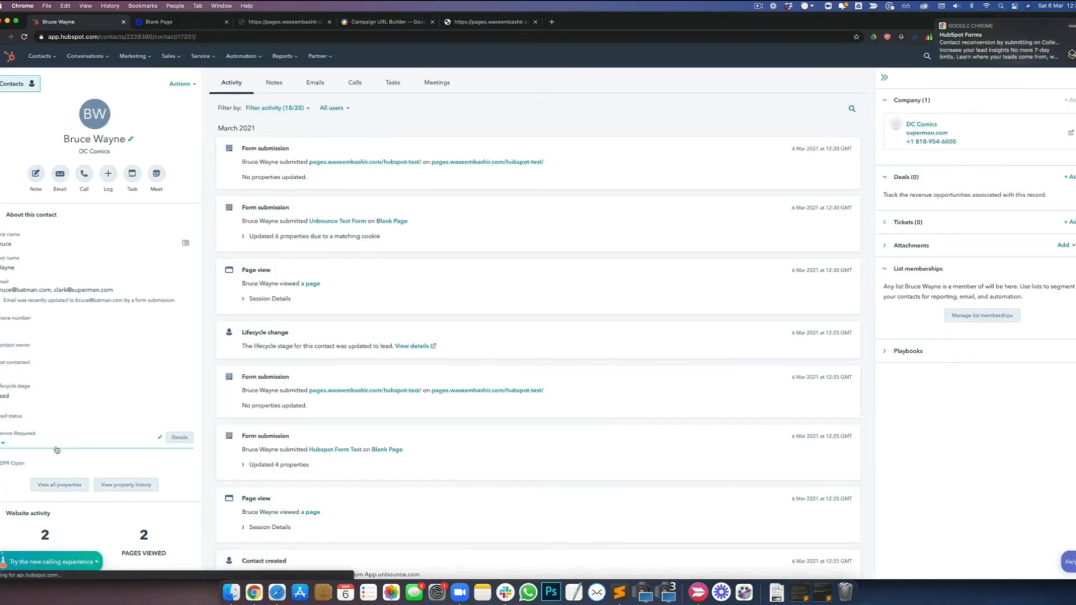
Step: Search all of the contact's properties for utm and compare the values with the parameters in the landing page's URL
scroll(57, 455, down, 1)
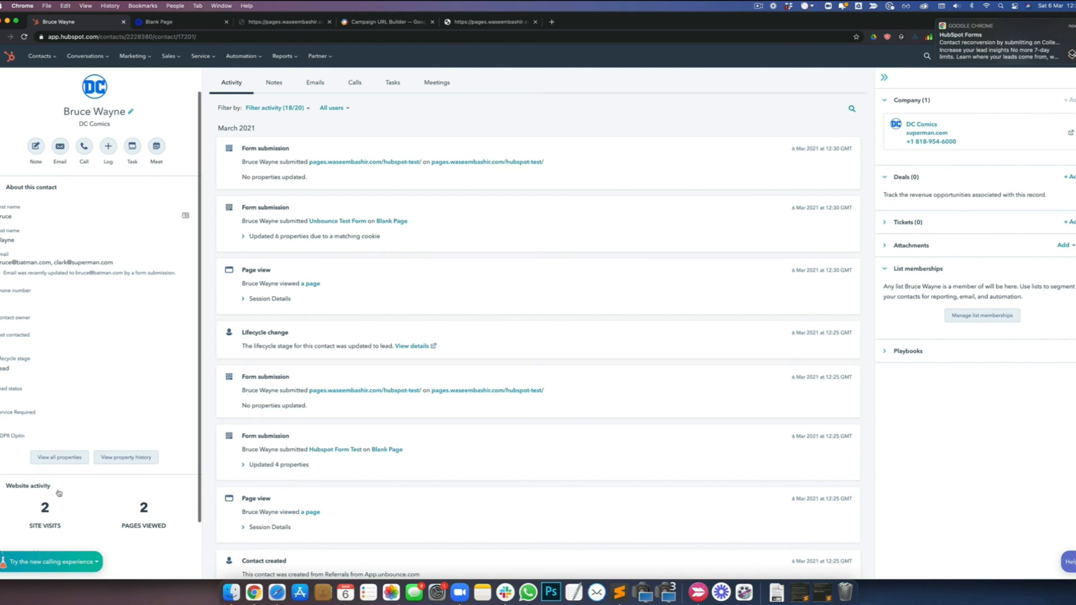
click(67, 458)
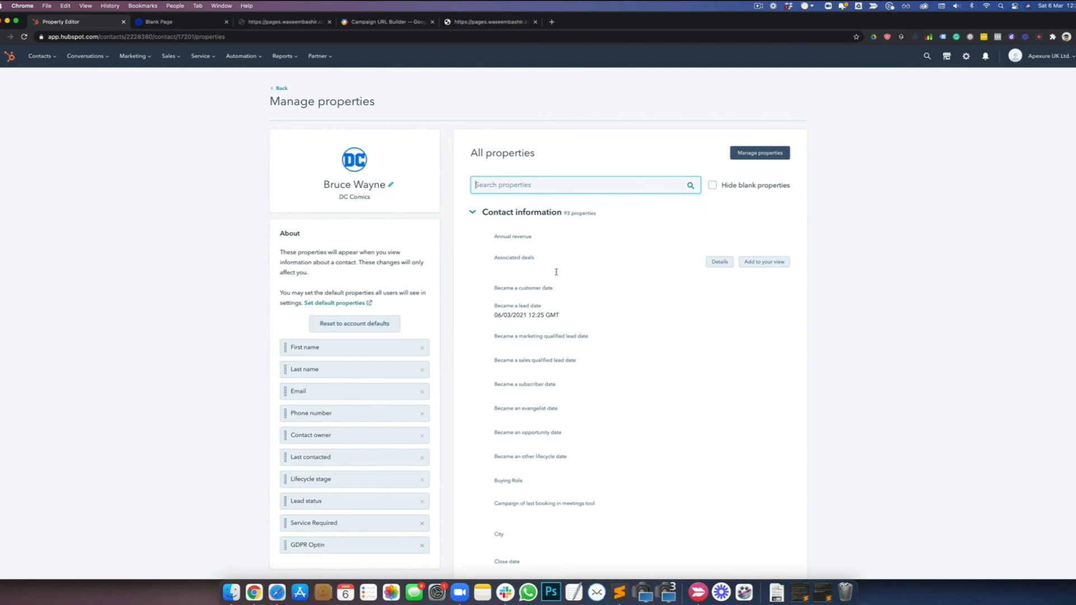
scroll(556, 274, down, 5)
scroll(557, 274, up, 5)
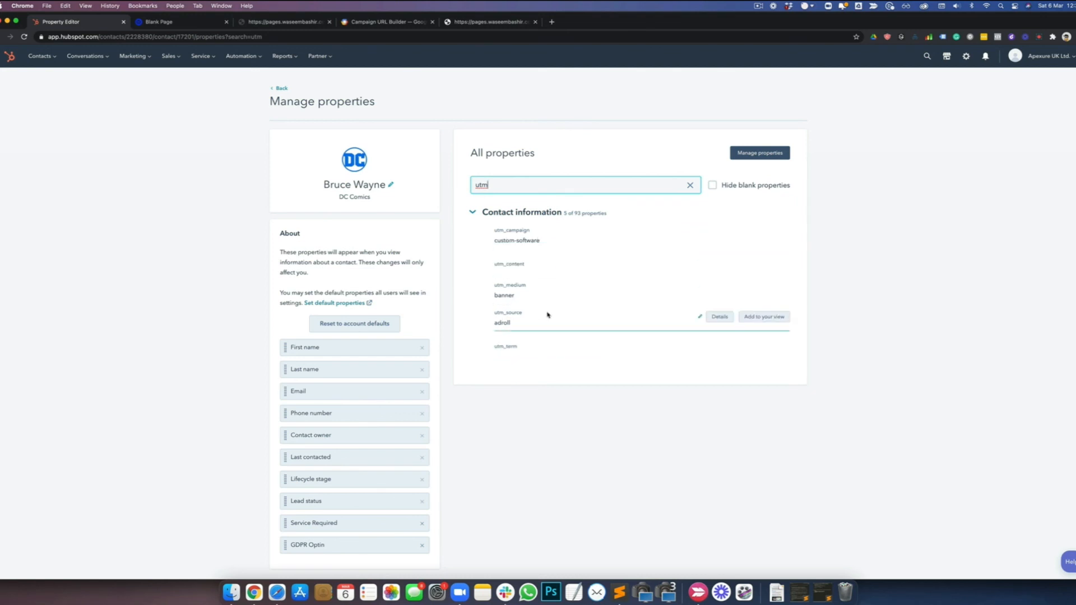
click(486, 23)
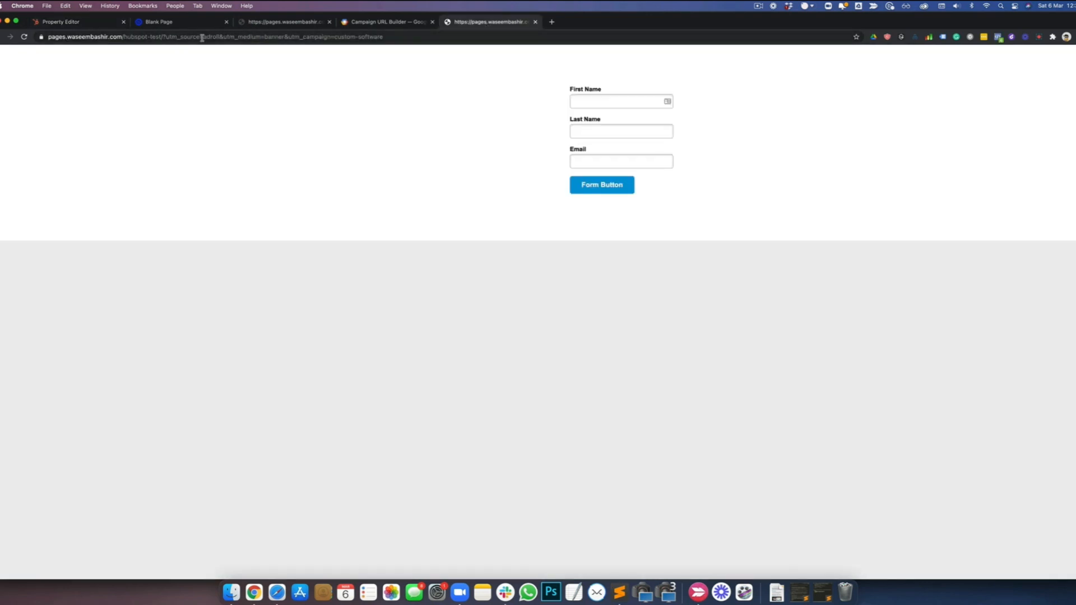
drag(200, 36, 393, 36)
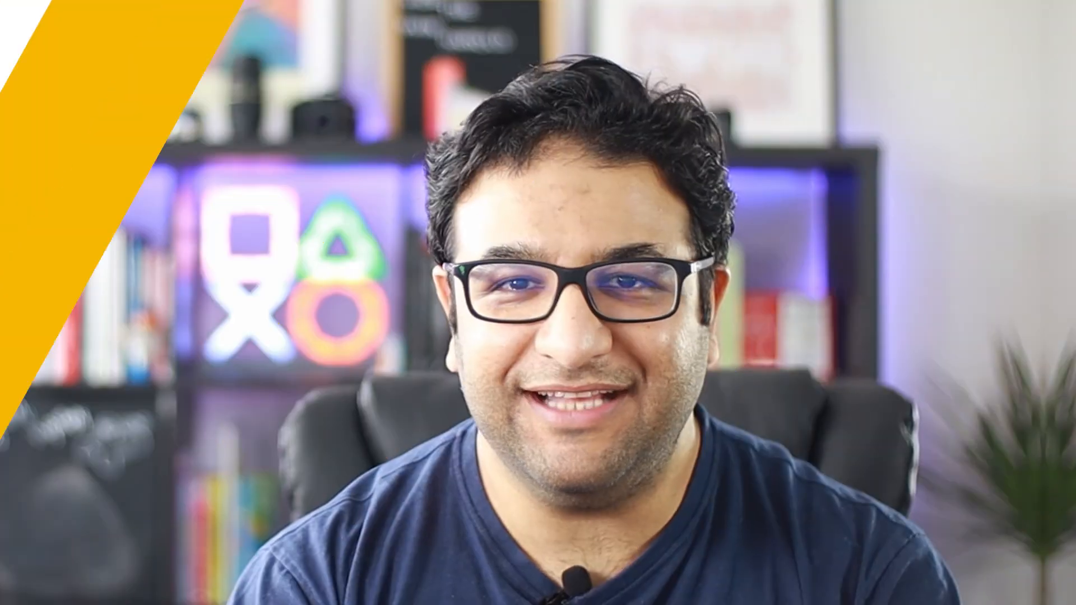